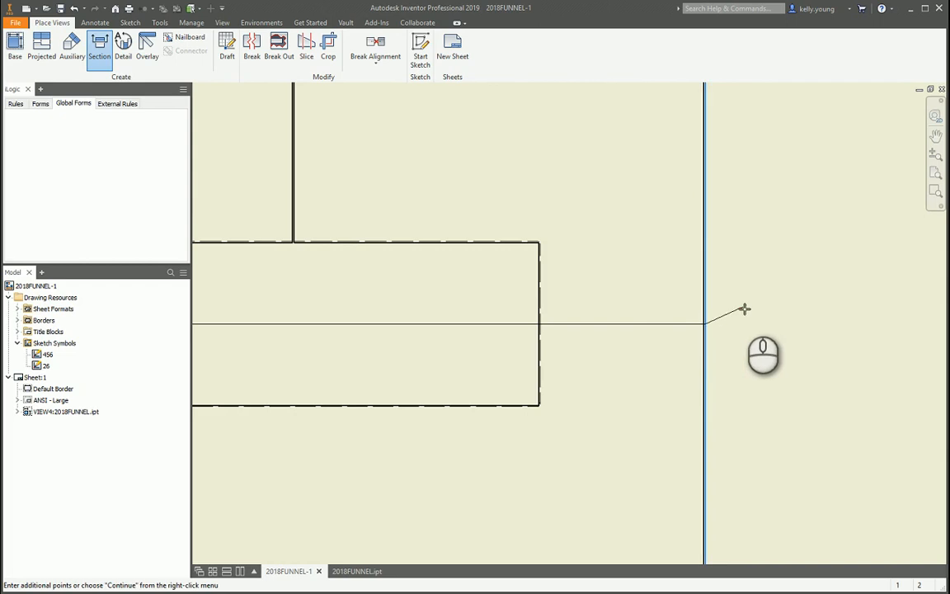
Finish the horizontal cut line across the base view and place its projected section view above.
right_click(744, 309)
left_click(788, 310)
scroll(650, 335, "down", 5)
scroll(652, 340, "down", 2)
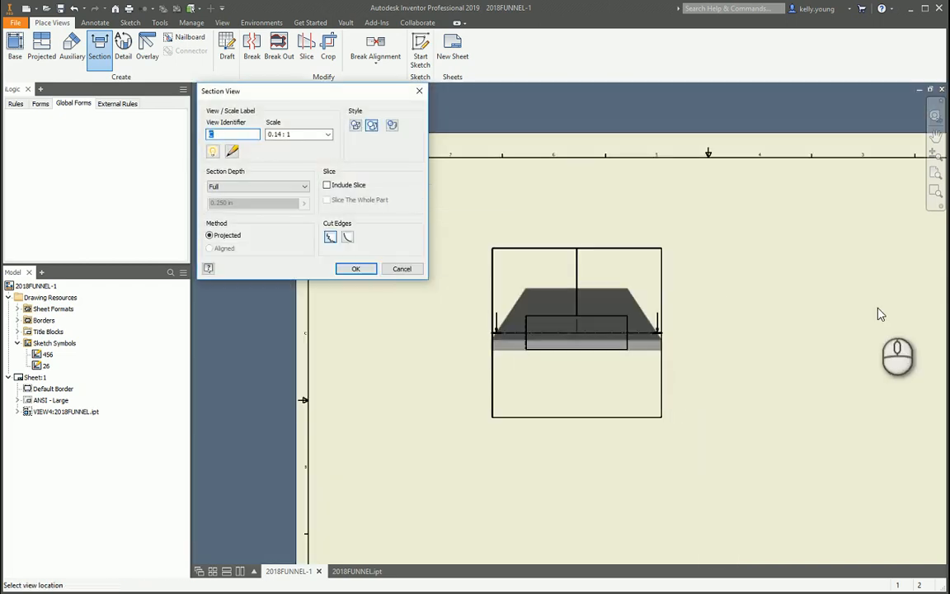
left_click(736, 202)
Turn off the entire-line display of section line C so only its arrow ends are drawn.
scroll(483, 320, "up", 5)
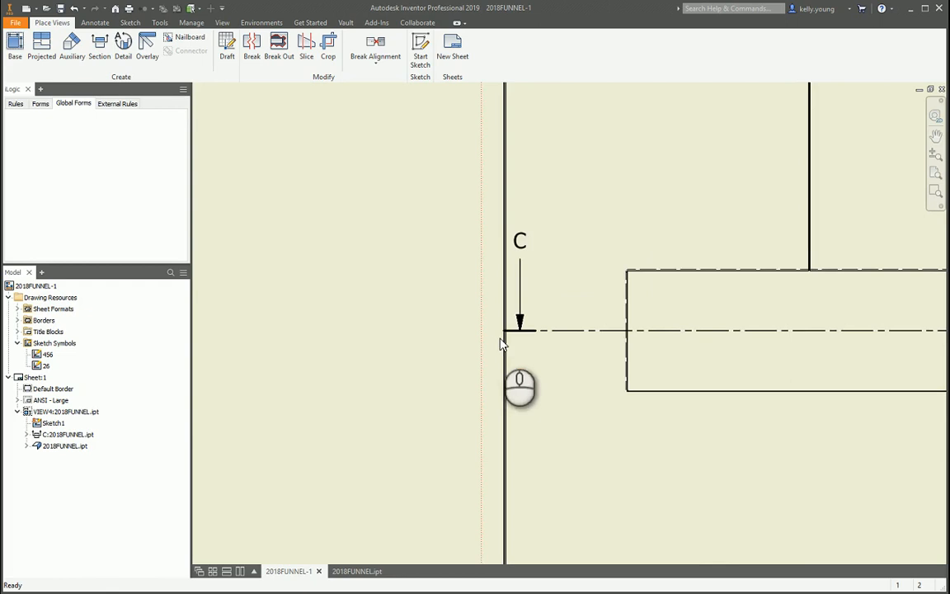
left_click_drag(563, 339, 407, 343)
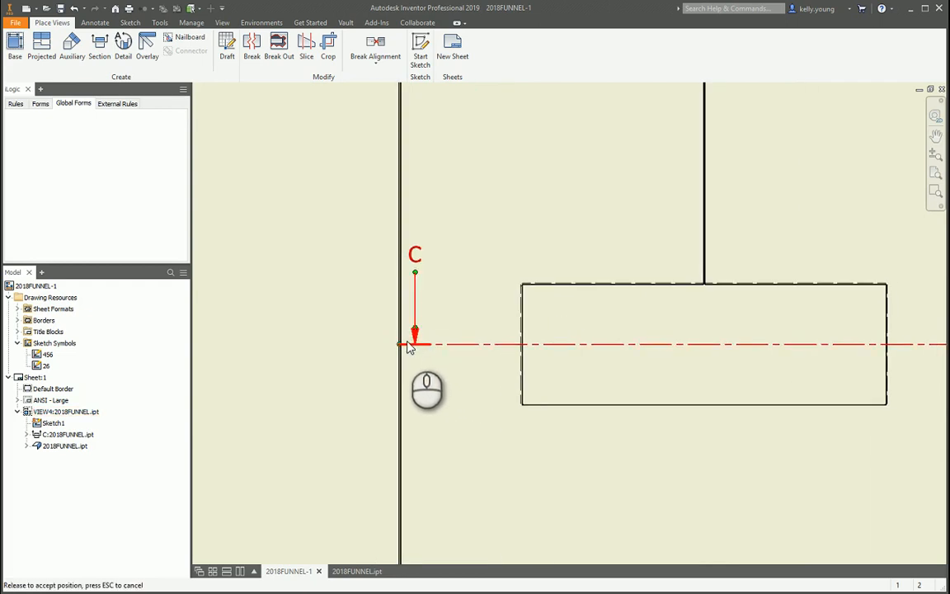
middle_click_drag(462, 346, 223, 339)
left_click_drag(758, 339, 758, 338)
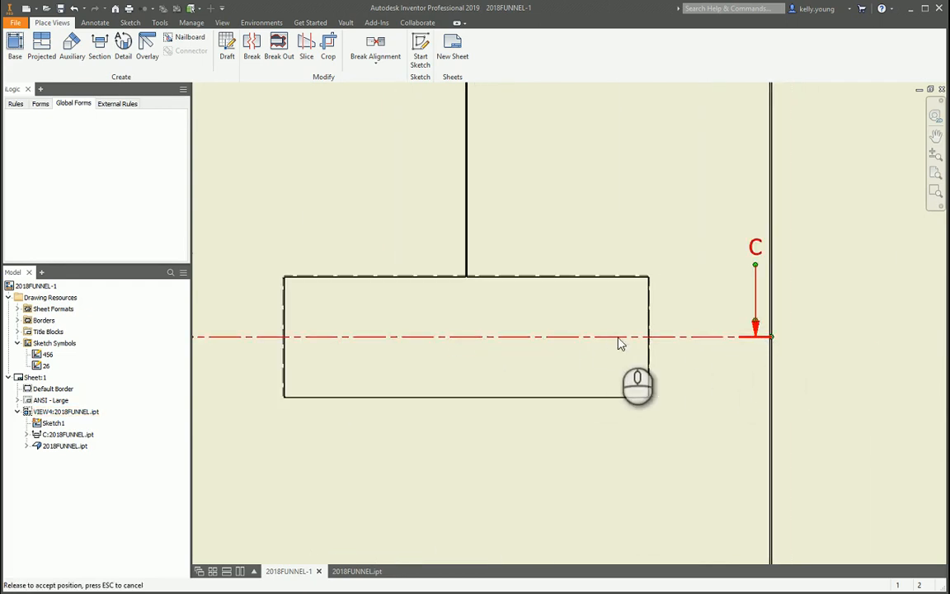
middle_click_drag(381, 341, 517, 336)
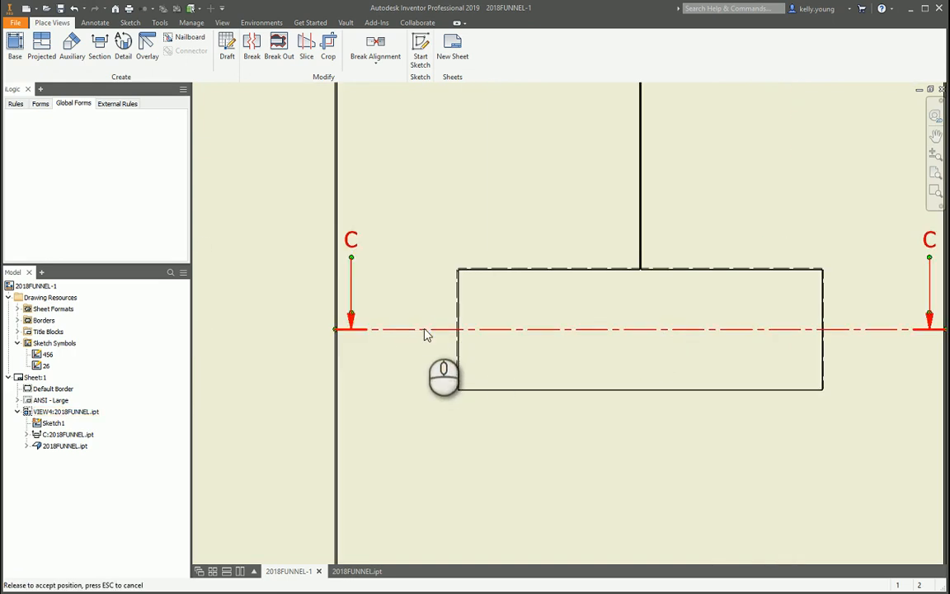
right_click(423, 330)
left_click(454, 377)
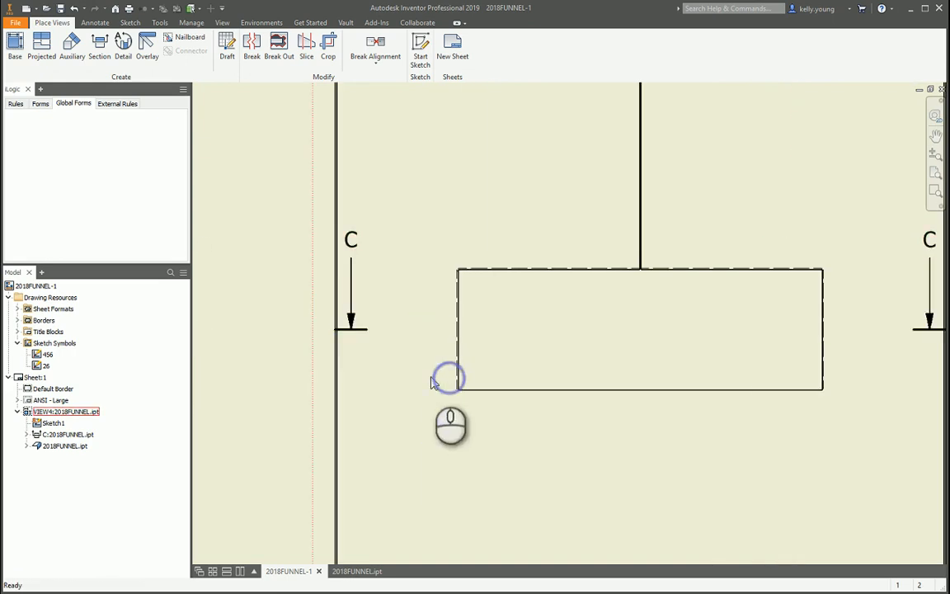
Open section line C's sketch for editing and try to pull its right end past the view's outer edge.
middle_click_drag(672, 381, 575, 380)
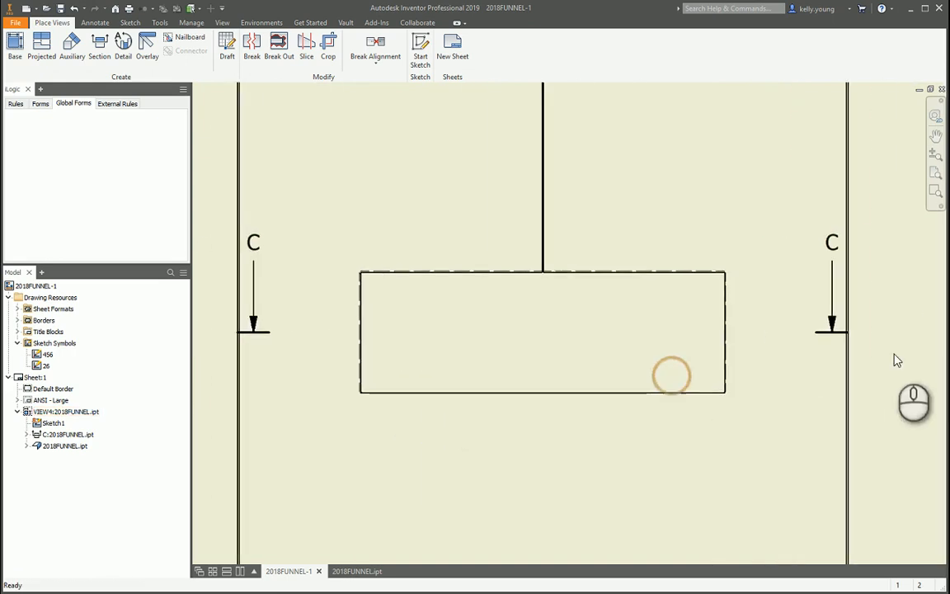
right_click(840, 336)
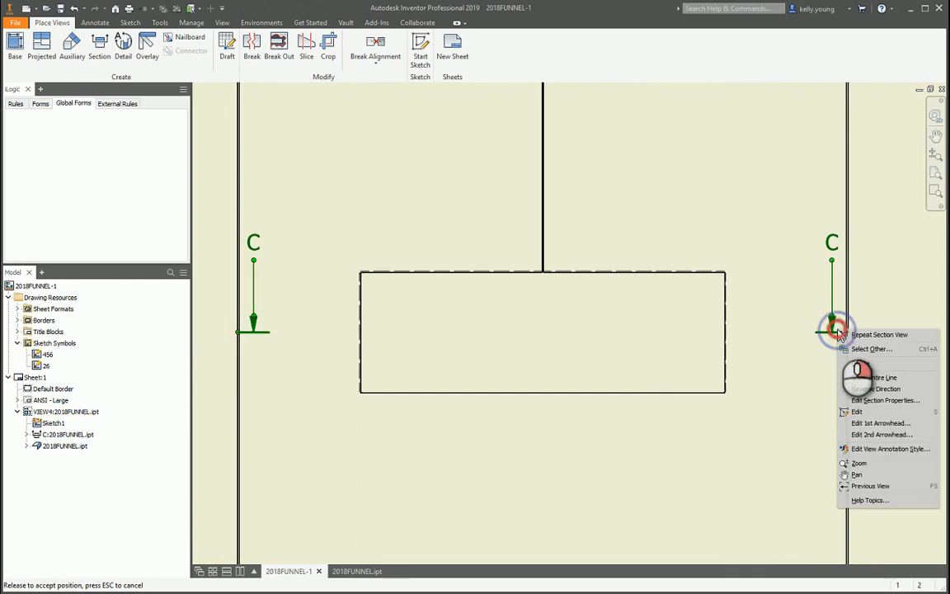
left_click(852, 370)
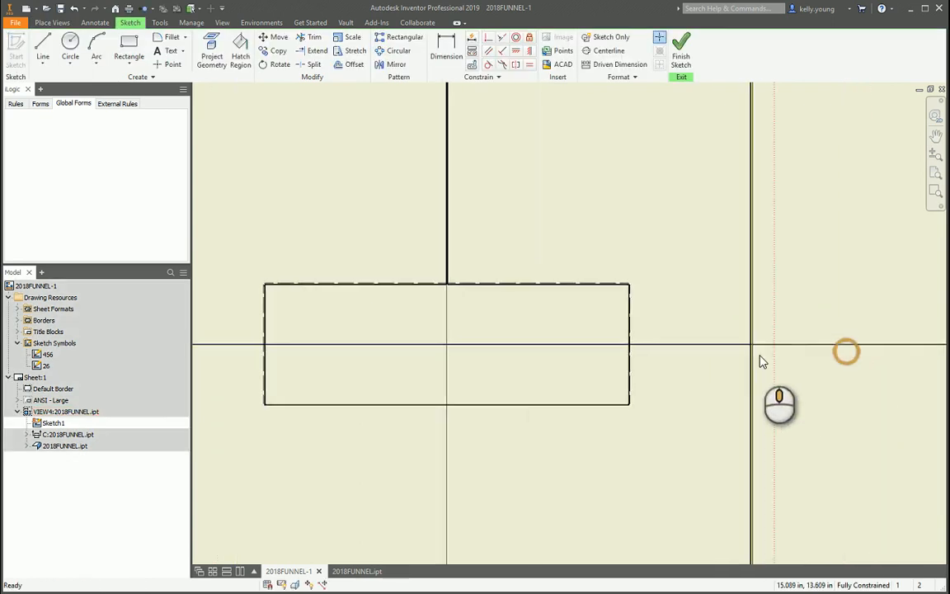
scroll(742, 347, "up", 5)
left_click_drag(727, 322, 790, 330)
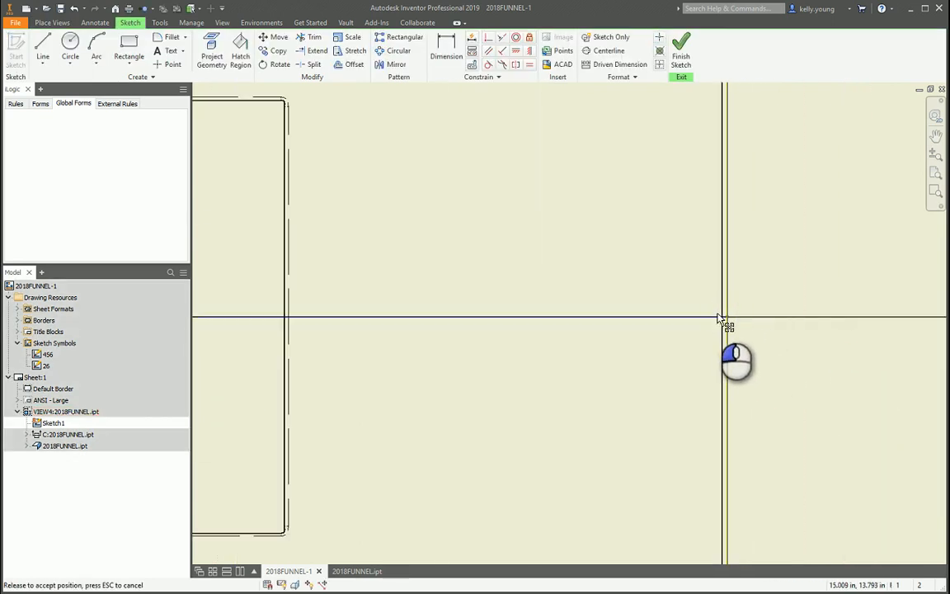
left_click_drag(718, 313, 716, 313)
Show the section line's constraints and delete those tying its two ends to the view's outer edges.
scroll(736, 337, "down", 8)
left_click_drag(815, 415, 307, 380)
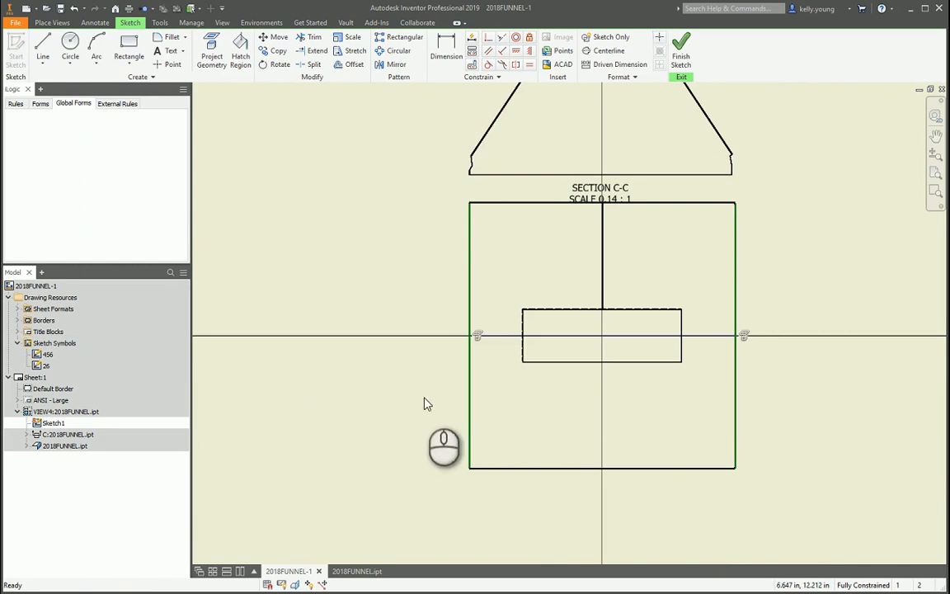
scroll(697, 330, "up", 5)
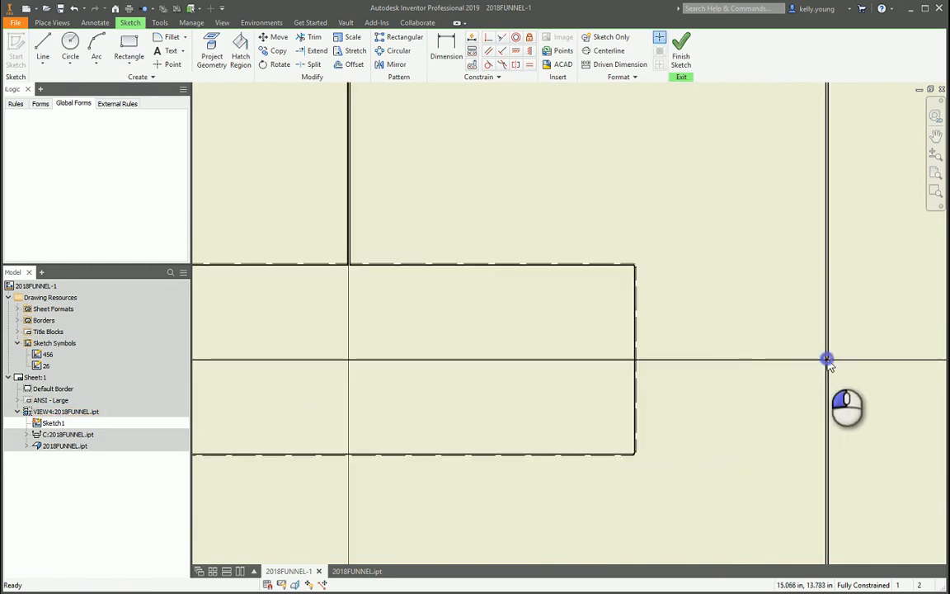
Stretch both ends of the section line beyond the view's left and right outer edges.
left_click_drag(827, 359, 912, 344)
middle_click_drag(651, 363, 790, 346)
middle_click_drag(257, 335, 539, 373)
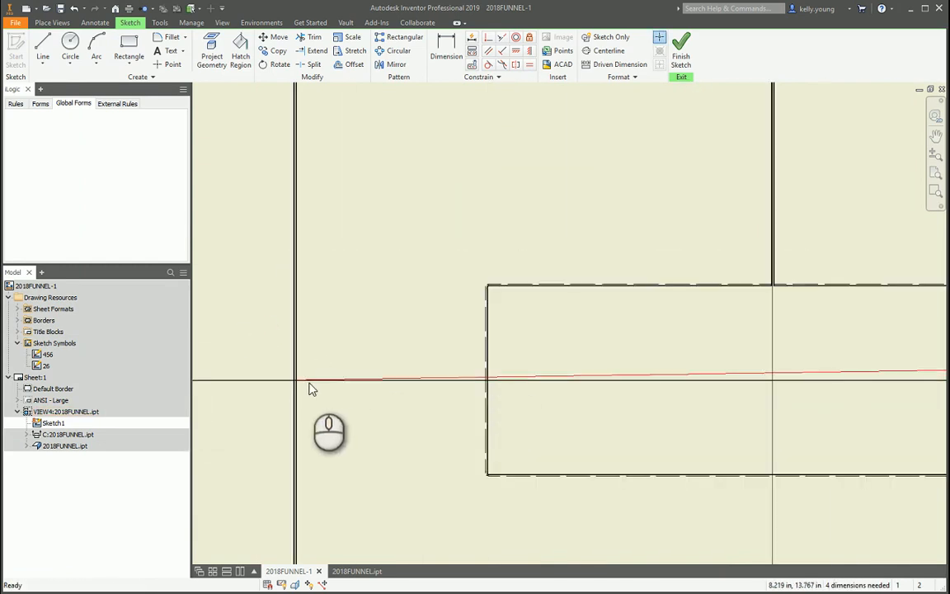
left_click_drag(294, 384, 212, 329)
scroll(197, 332, "down", 4)
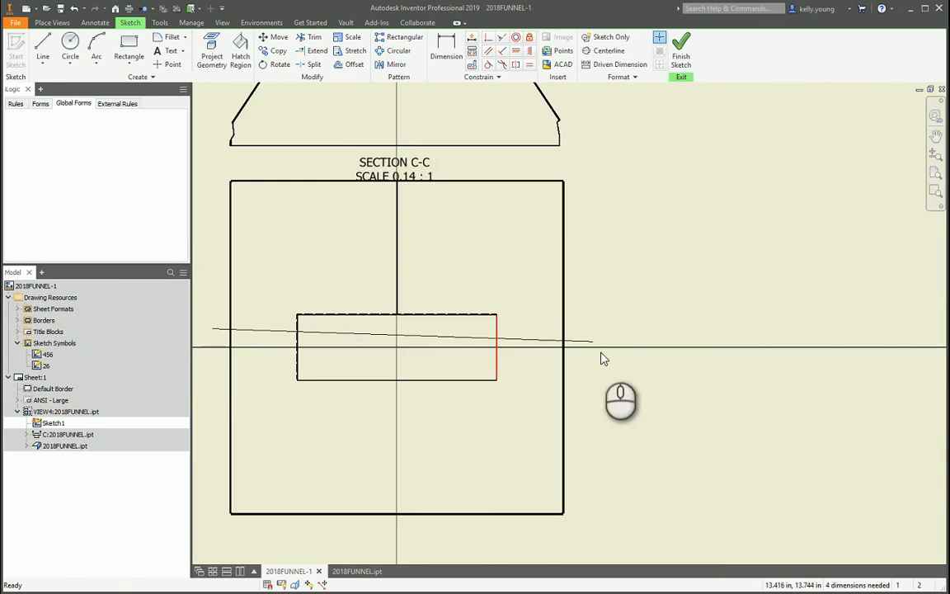
Turn on Sketch Only and project the base view's left and right outer vertical edges into the sketch.
middle_click_drag(363, 334, 510, 347)
left_click(216, 48)
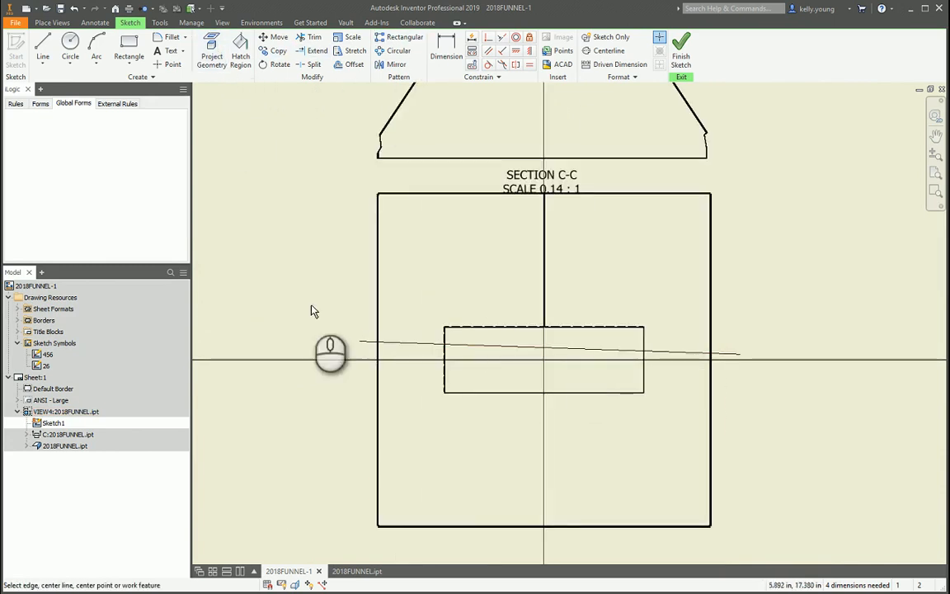
left_click(620, 38)
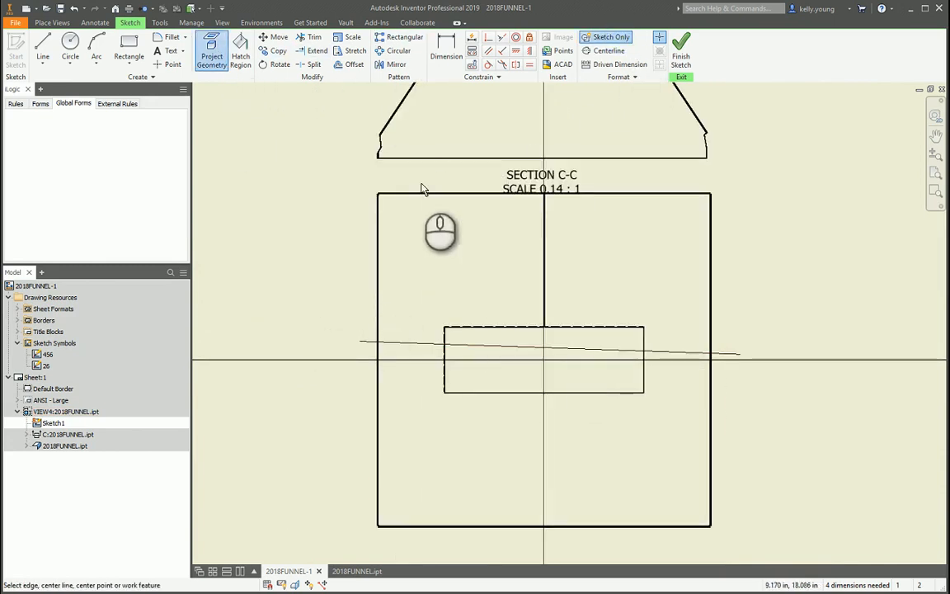
scroll(384, 206, "up", 5)
scroll(272, 176, "down", 5)
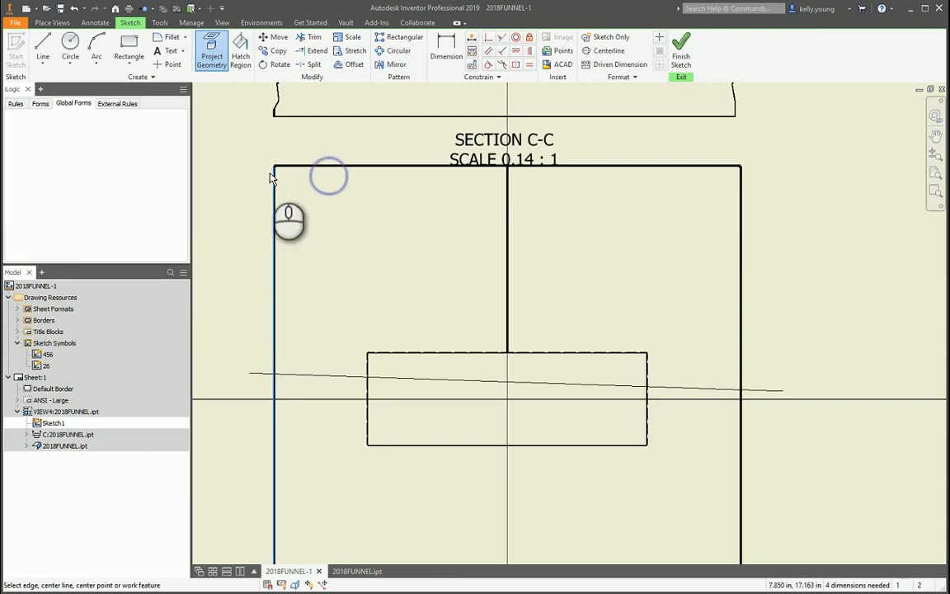
scroll(746, 206, "up", 5)
left_click(709, 199)
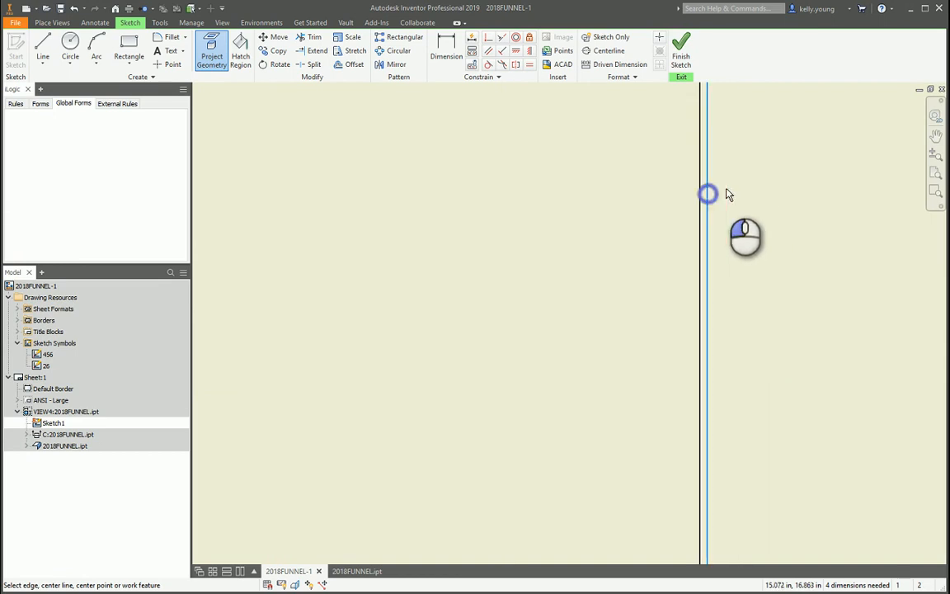
scroll(747, 216, "down", 5)
scroll(769, 290, "up", 5)
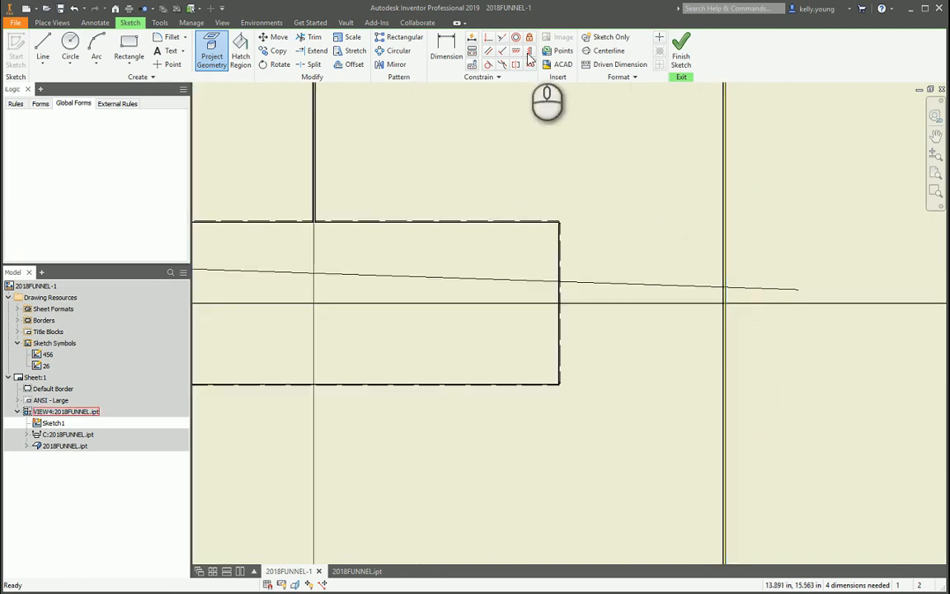
key("Escape")
Make the section line coincident with the midpoint of the projected right edge and constrain it horizontal.
left_click(490, 39)
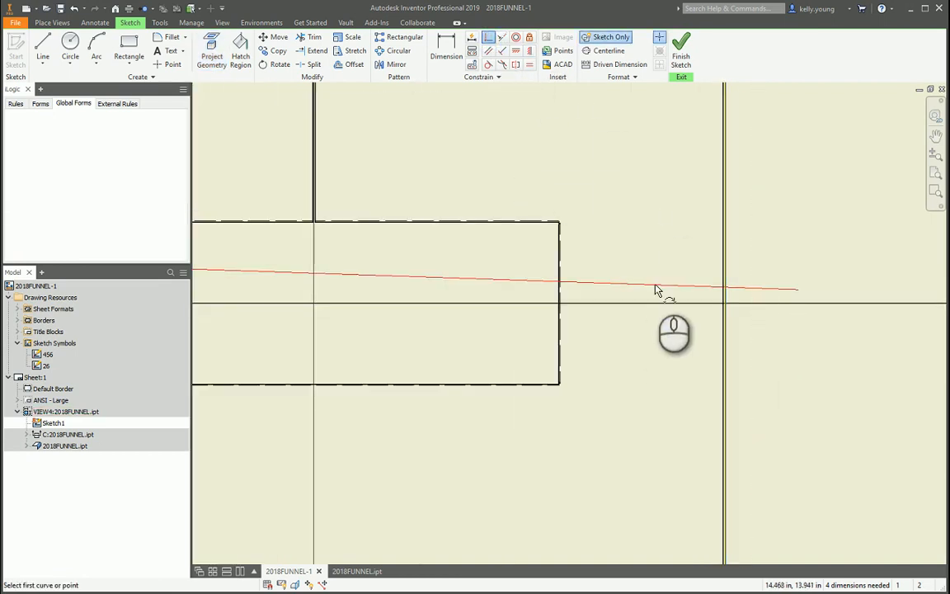
left_click(656, 289)
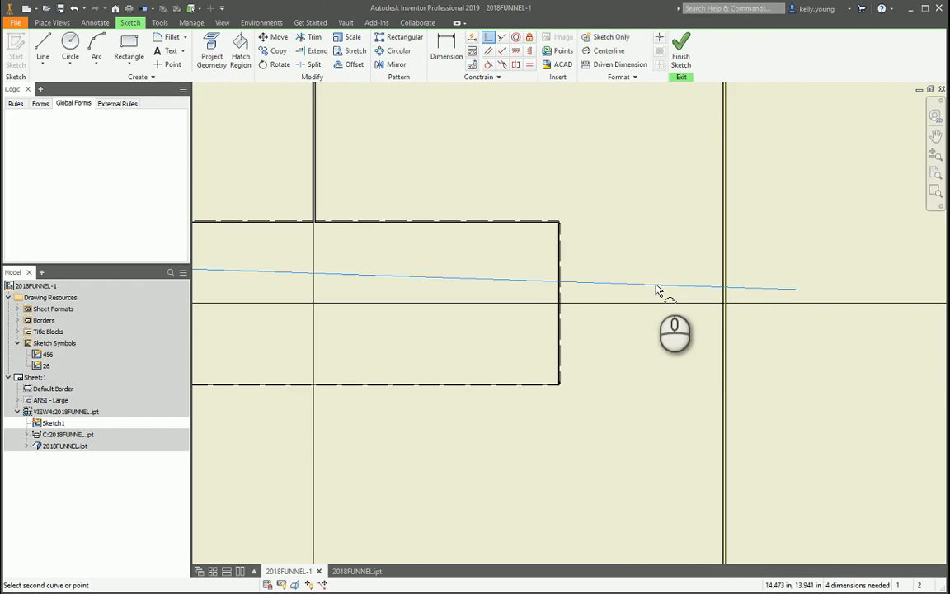
left_click(725, 304)
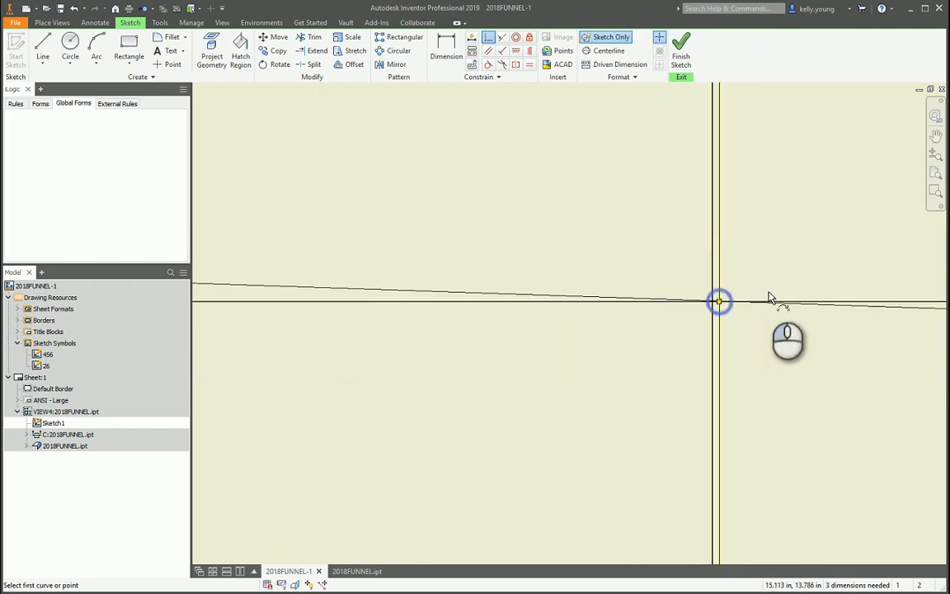
scroll(769, 298, "up", 5)
scroll(435, 285, "down", 5)
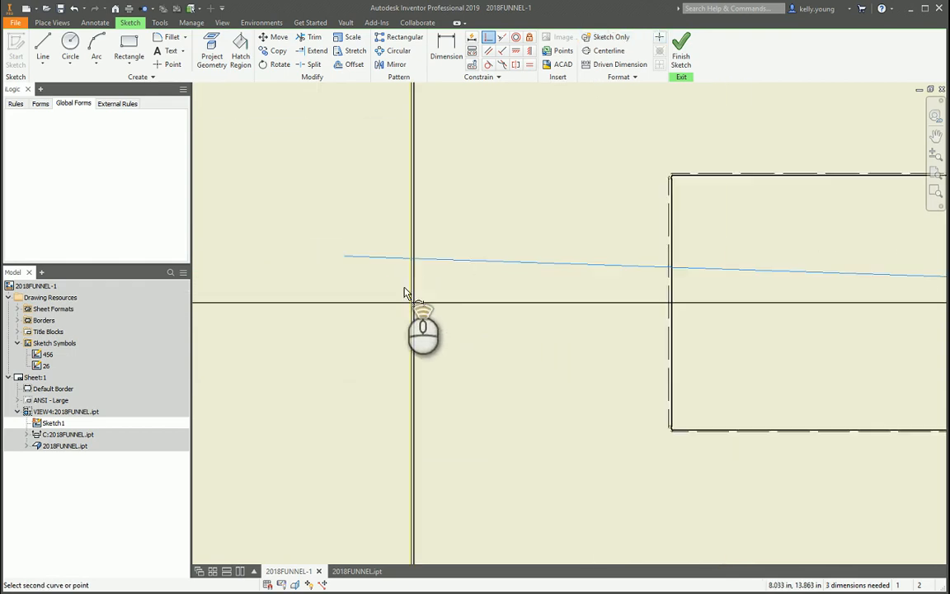
left_click(515, 50)
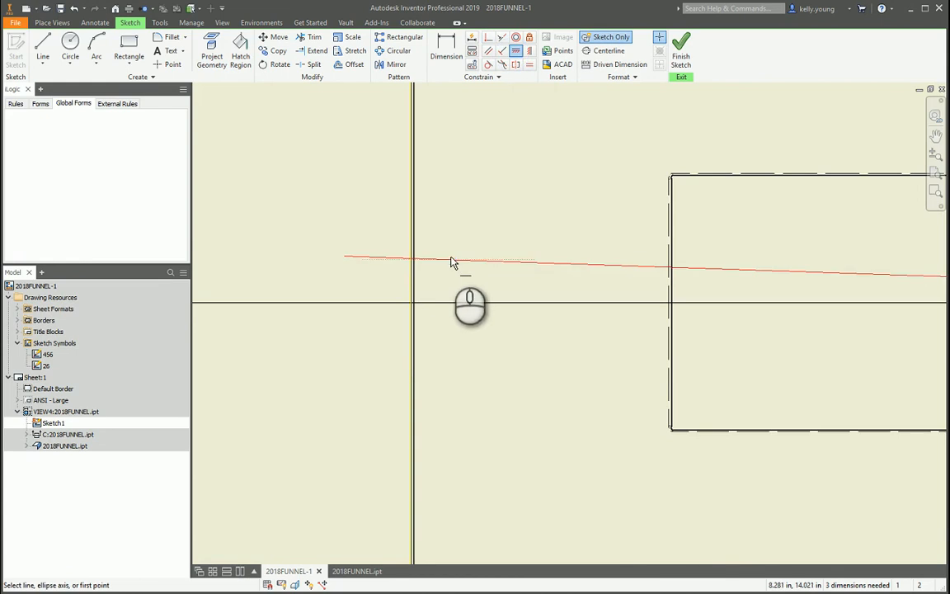
key("Escape")
Dimension the section line's left end to the projected left edge at 2.25 in.
scroll(375, 284, "up", 5)
key("d")
scroll(367, 293, "down", 6)
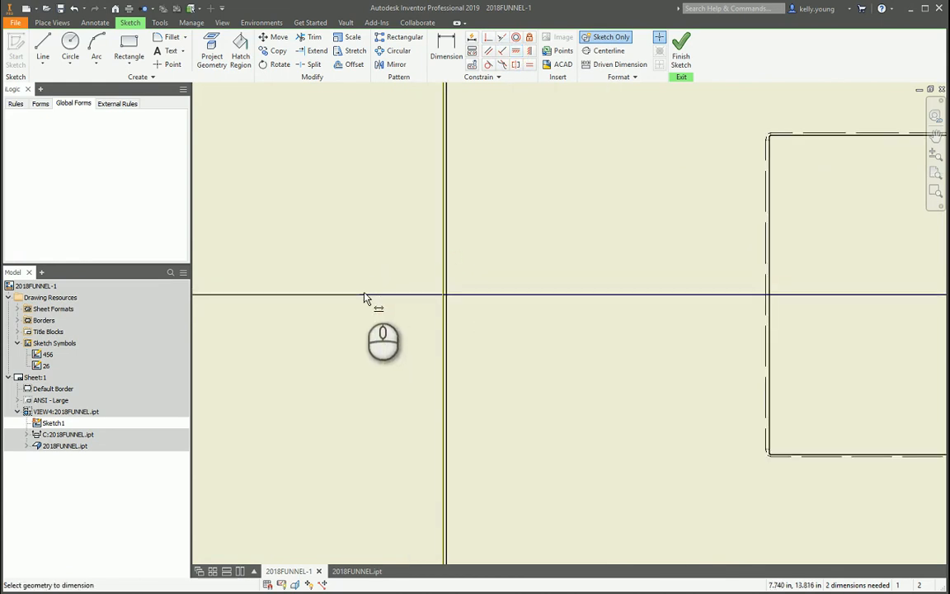
left_click(363, 297)
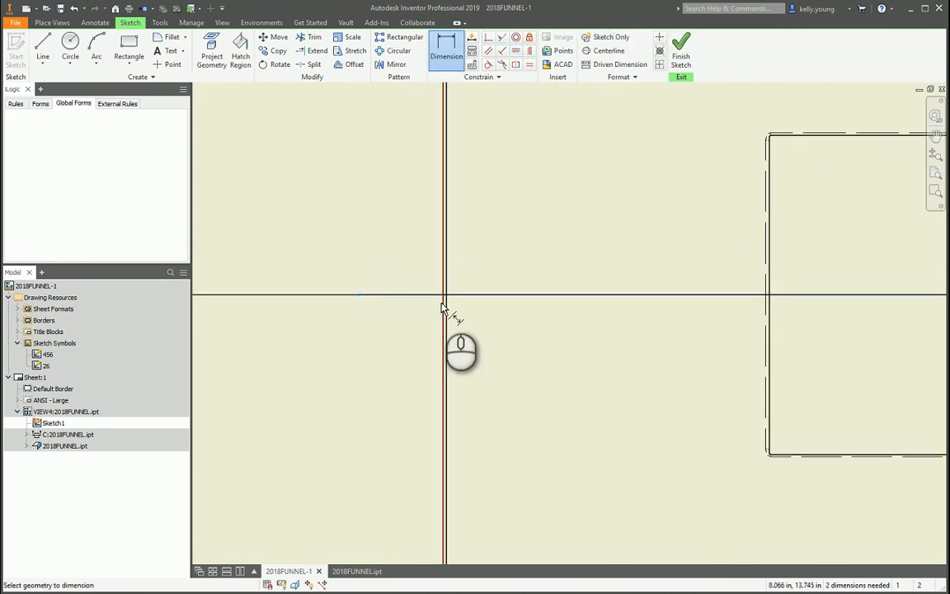
left_click(442, 308)
left_click(399, 318)
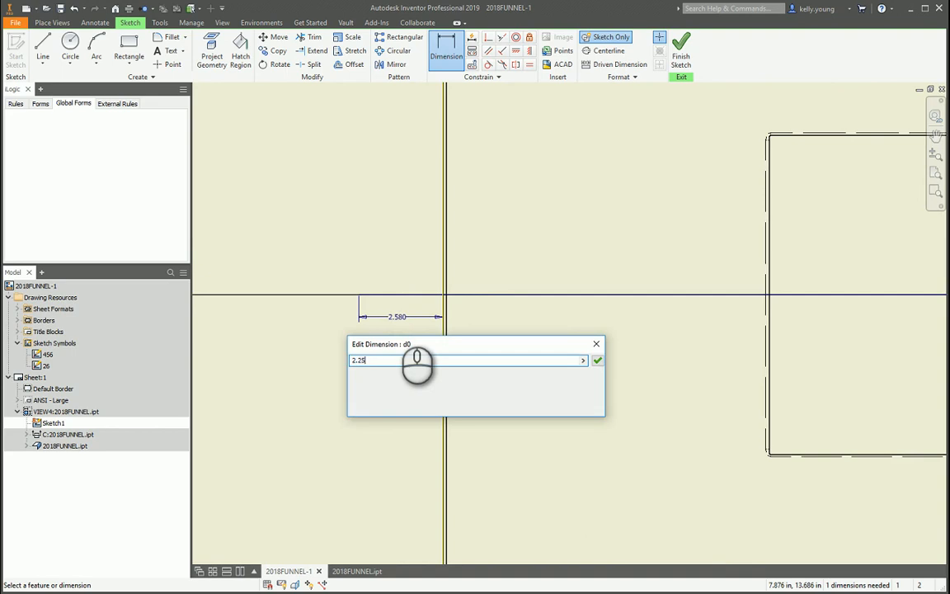
type("2.25")
key("Return")
Dimension the line's right end to the projected right edge, referencing the left 2.25 in dimension, and finish the sketch.
scroll(396, 314, "up", 3)
scroll(637, 315, "down", 5)
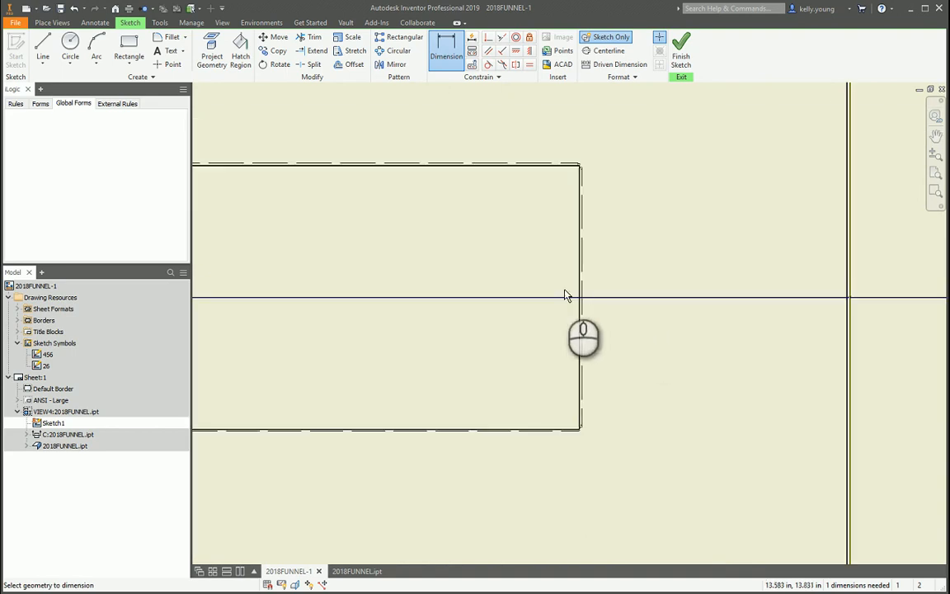
scroll(756, 305, "up", 3)
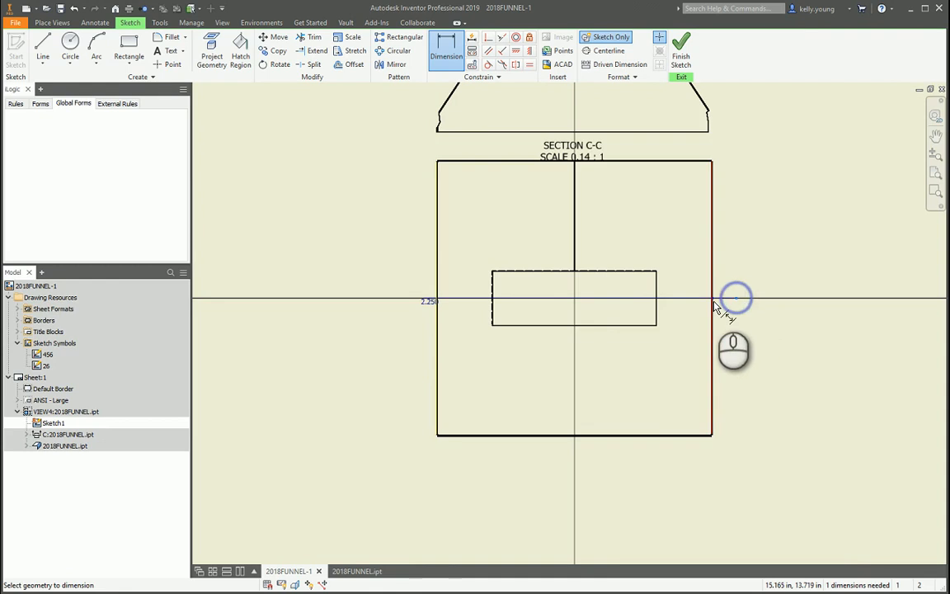
left_click(726, 311)
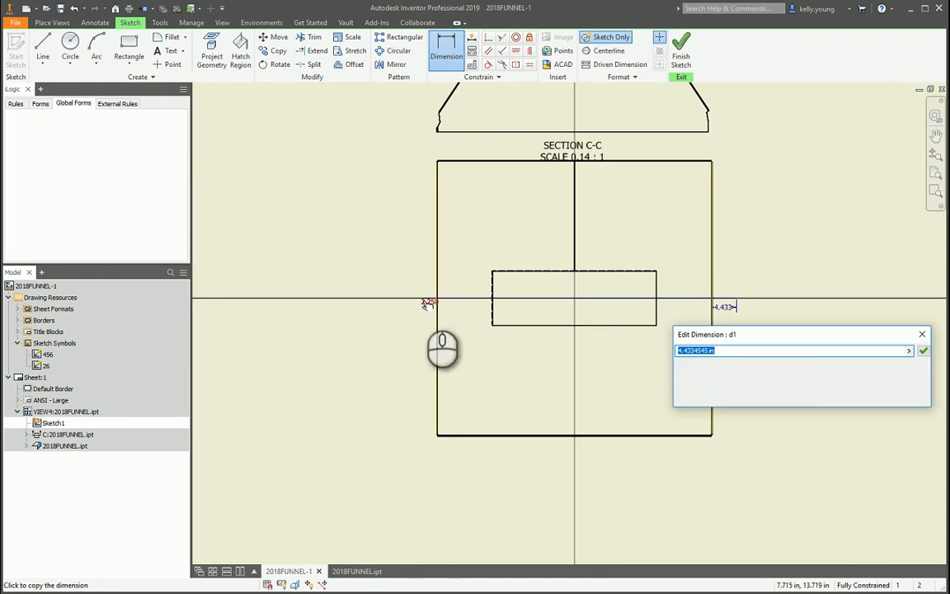
key("Return")
scroll(427, 305, "down", 5)
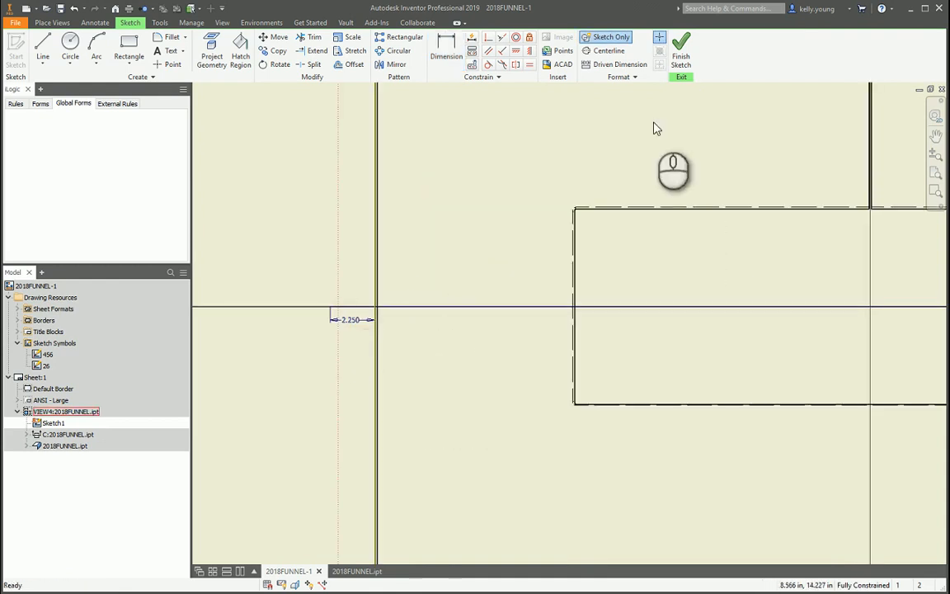
left_click(681, 50)
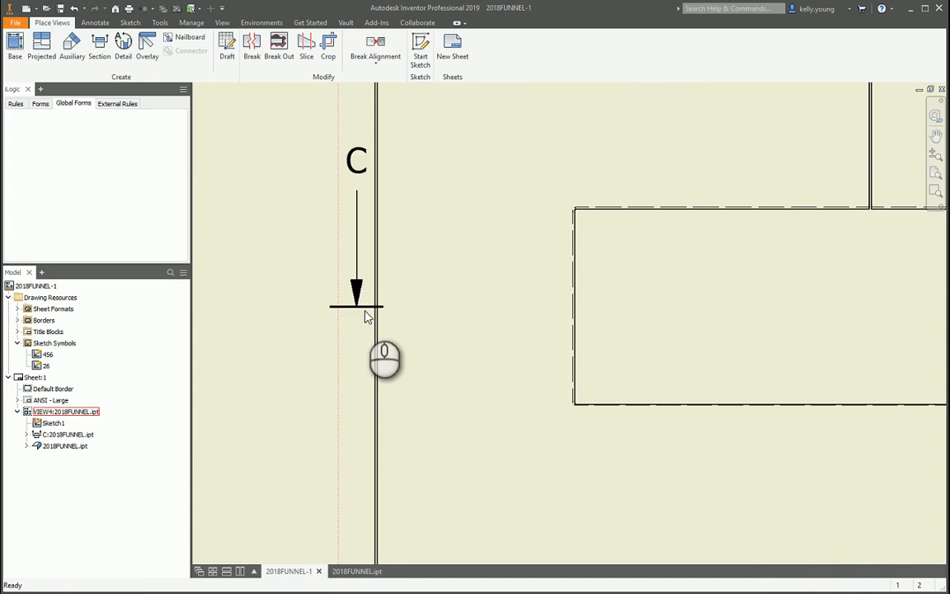
Examine both ends of section line C where they extend past the base view's outer edges.
left_click_drag(368, 318, 355, 312)
scroll(765, 329, "up", 5)
scroll(680, 328, "down", 5)
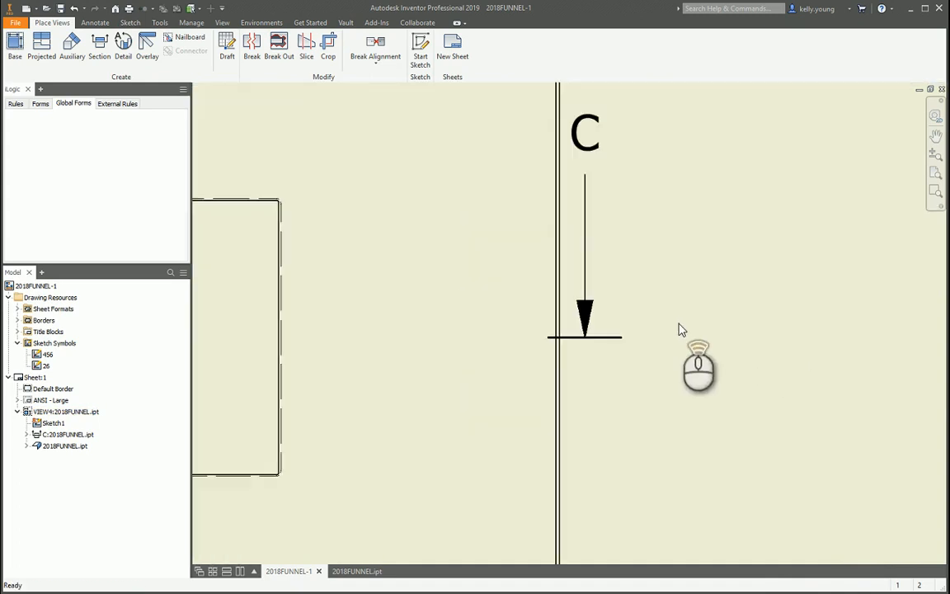
middle_click_drag(445, 331, 668, 323)
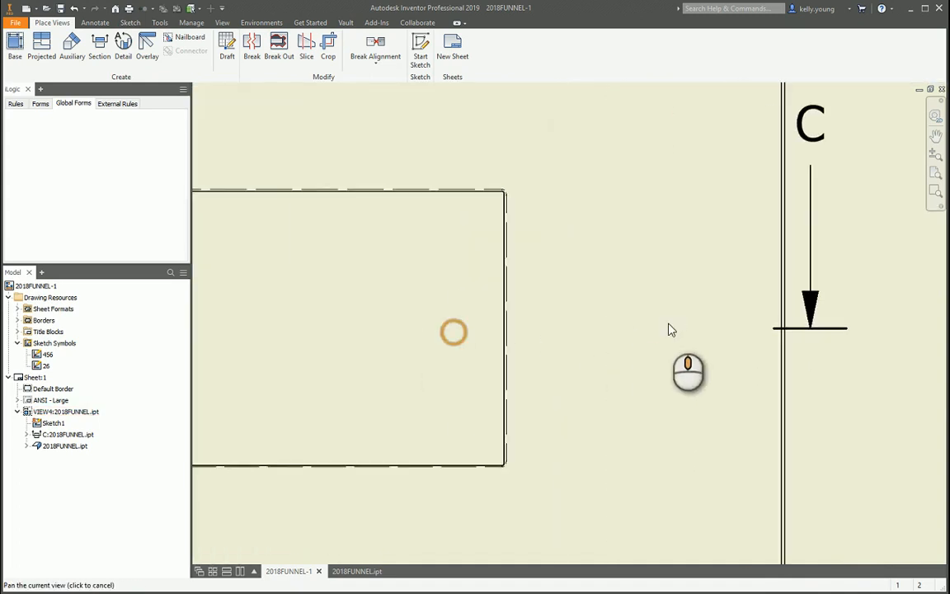
scroll(558, 324, "up", 5)
middle_click_drag(513, 326, 601, 325)
right_click_drag(349, 270, 452, 260)
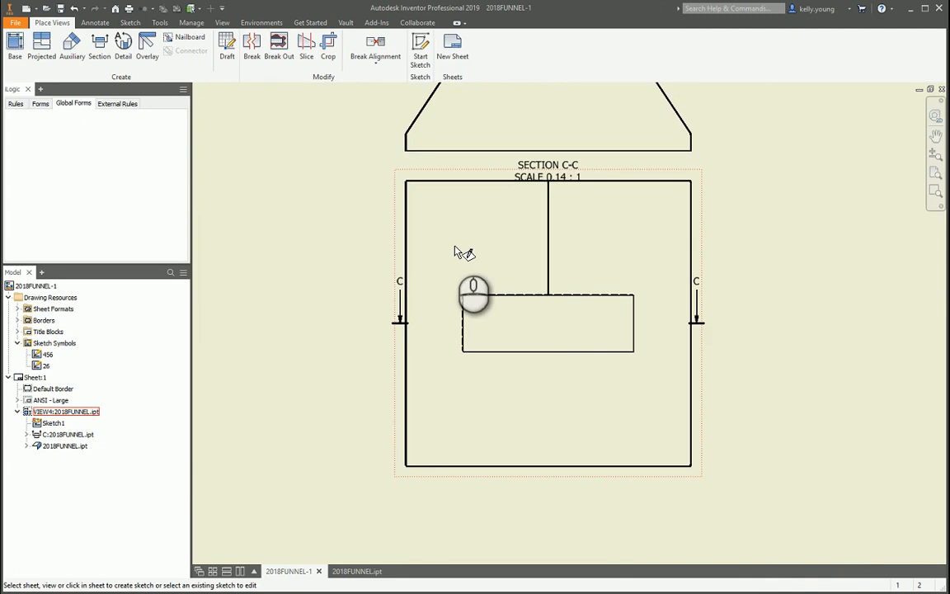
Create a new sketch attached to the funnel's base view.
key("Escape")
left_click(129, 23)
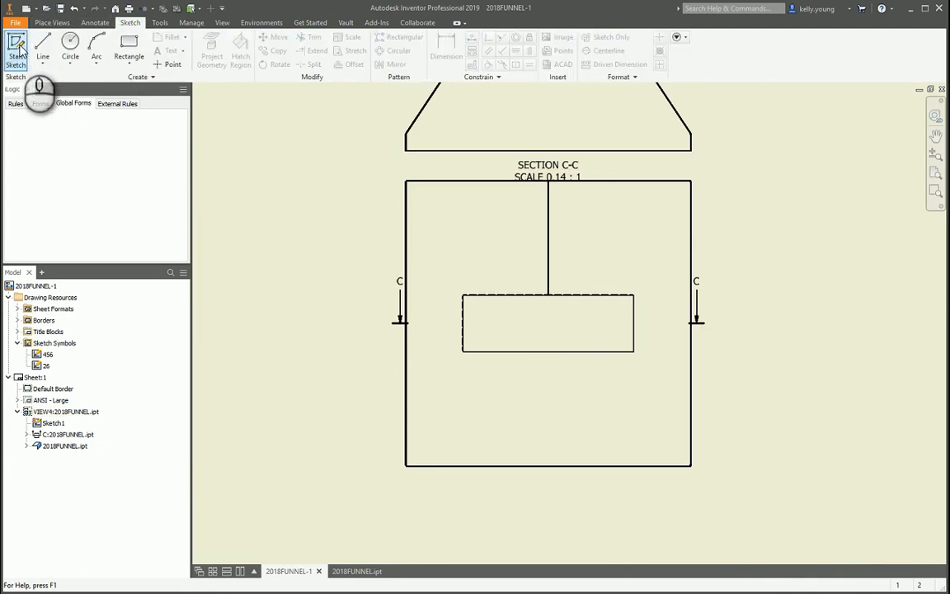
left_click(16, 50)
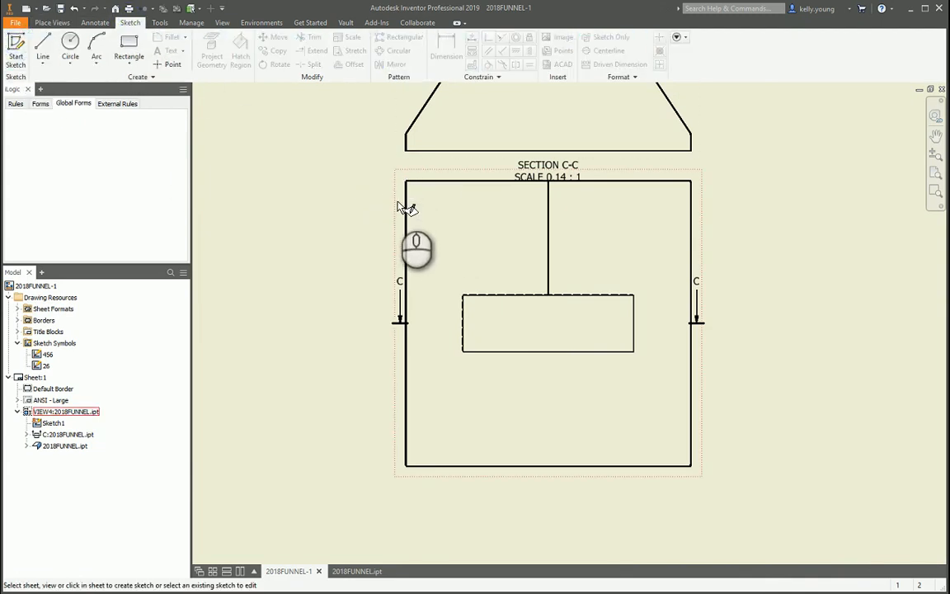
left_click(398, 206)
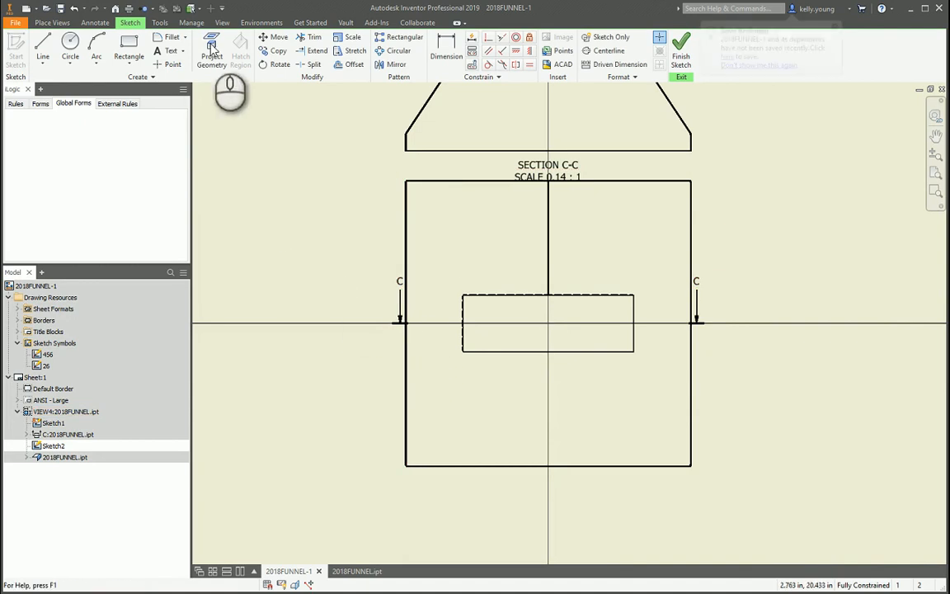
Project the base view's left and right outer edges into the sketch.
left_click(212, 50)
left_click(610, 37)
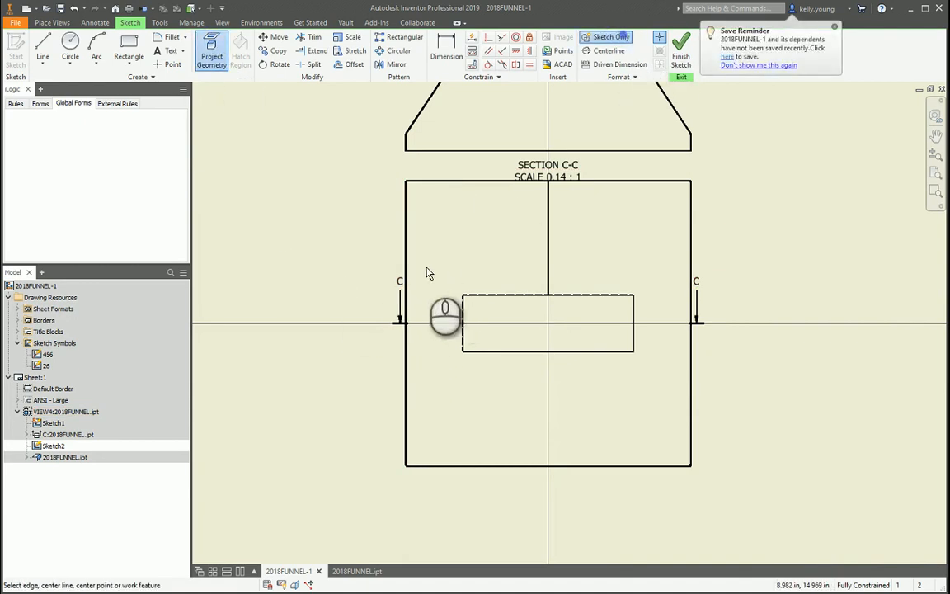
scroll(427, 273, "up", 5)
left_click(396, 266)
scroll(252, 222, "down", 4)
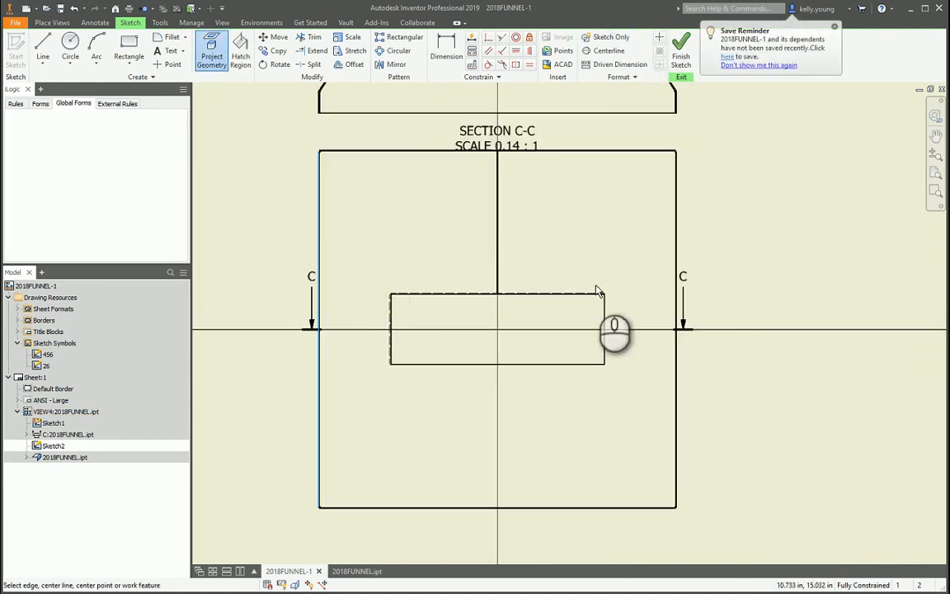
scroll(679, 281, "up", 5)
left_click(676, 281)
scroll(684, 272, "down", 5)
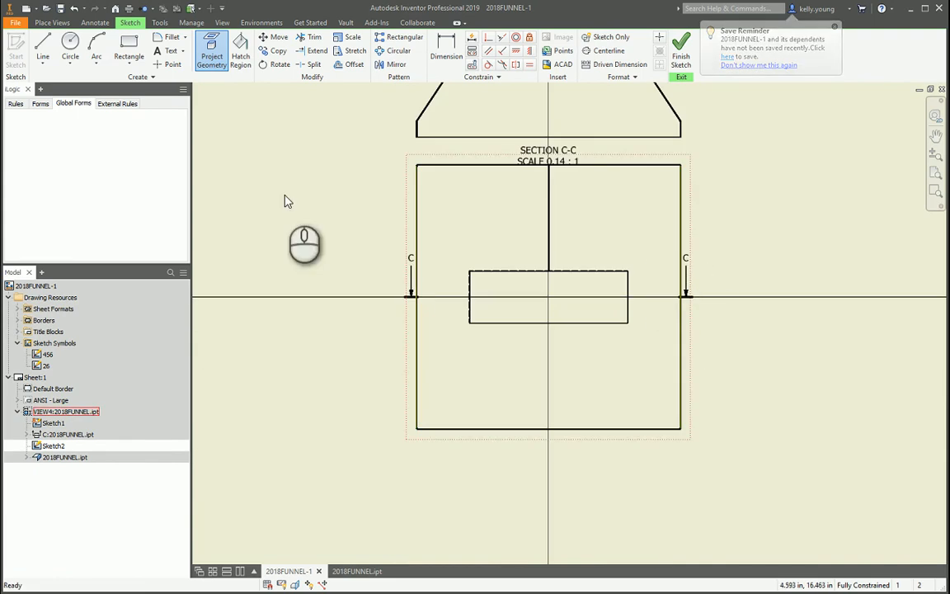
Sketch a short horizontal line across the projected left edge at section arrow C.
left_click(43, 49)
scroll(459, 306, "up", 5)
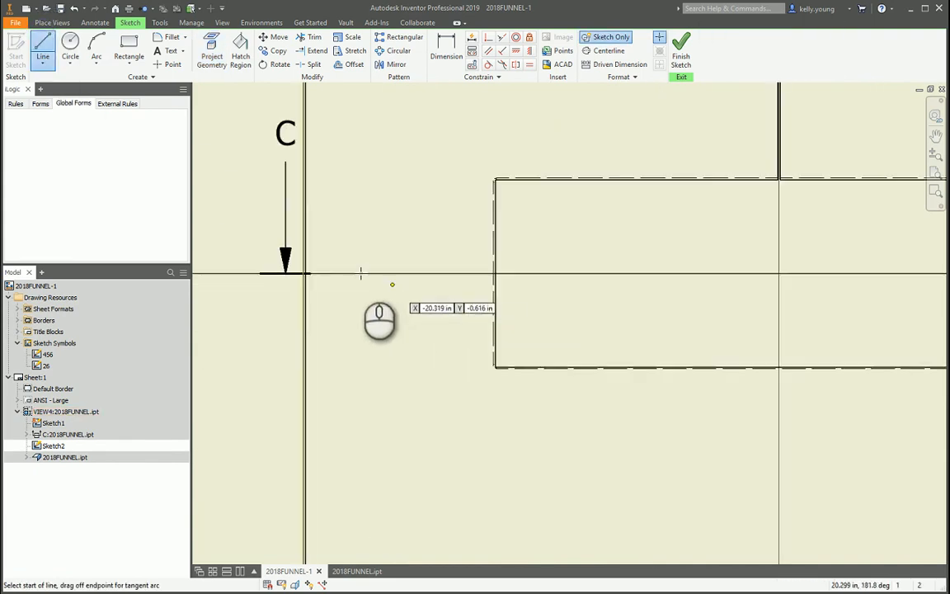
scroll(280, 264, "up", 3)
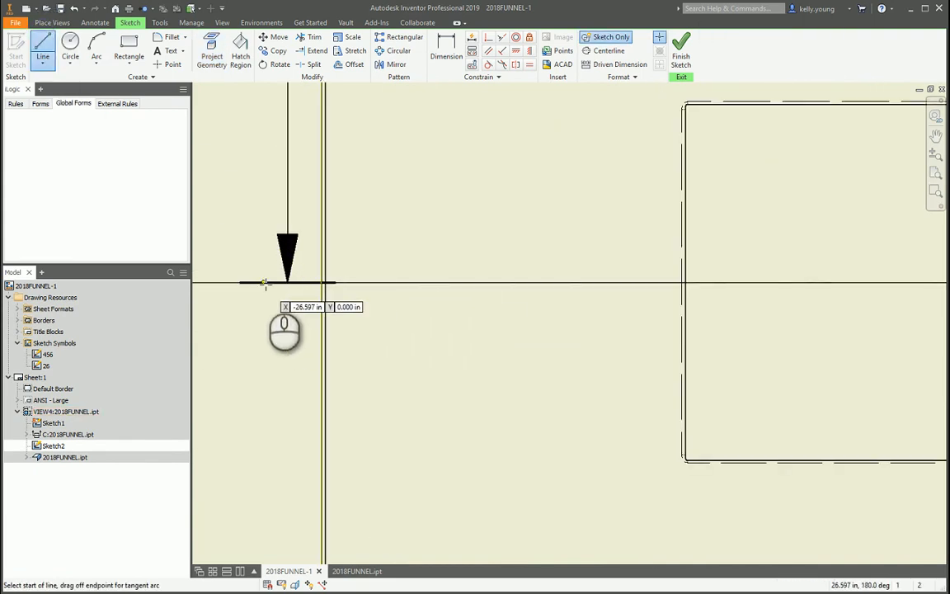
left_click(265, 282)
left_click(394, 281)
key("Escape")
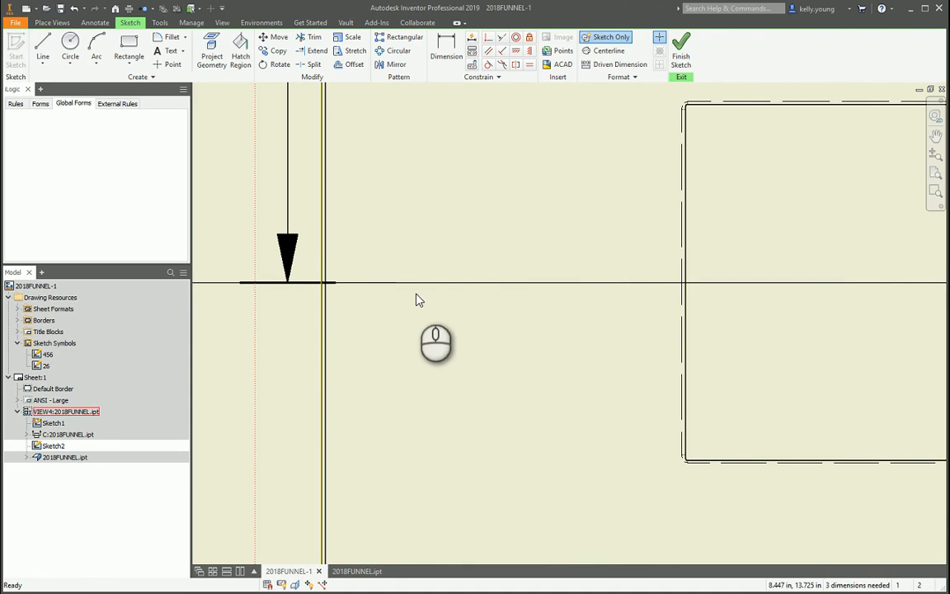
Make the short left line coincident with the midpoint of the projected left edge.
left_click(488, 36)
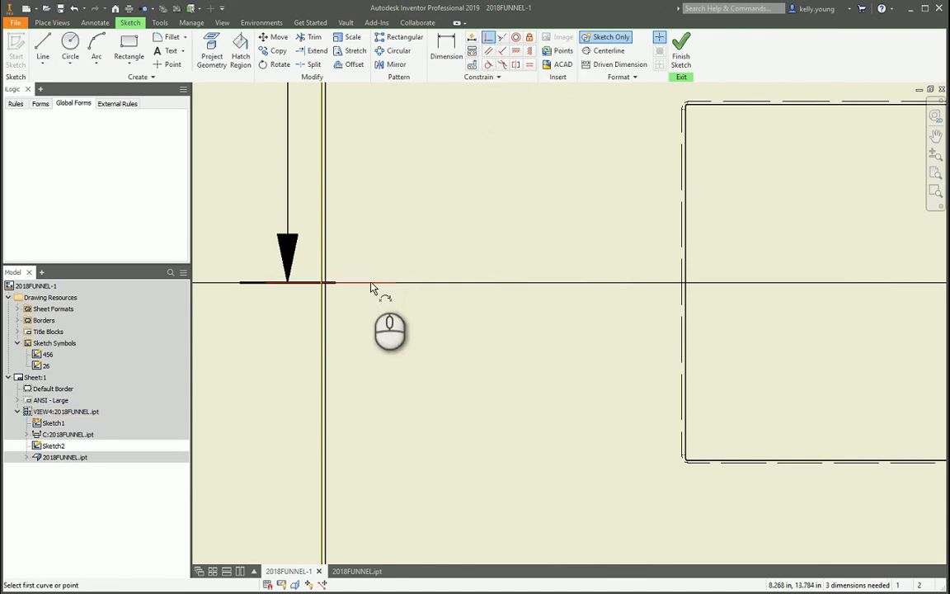
left_click(328, 284)
left_click(325, 282)
key("Escape")
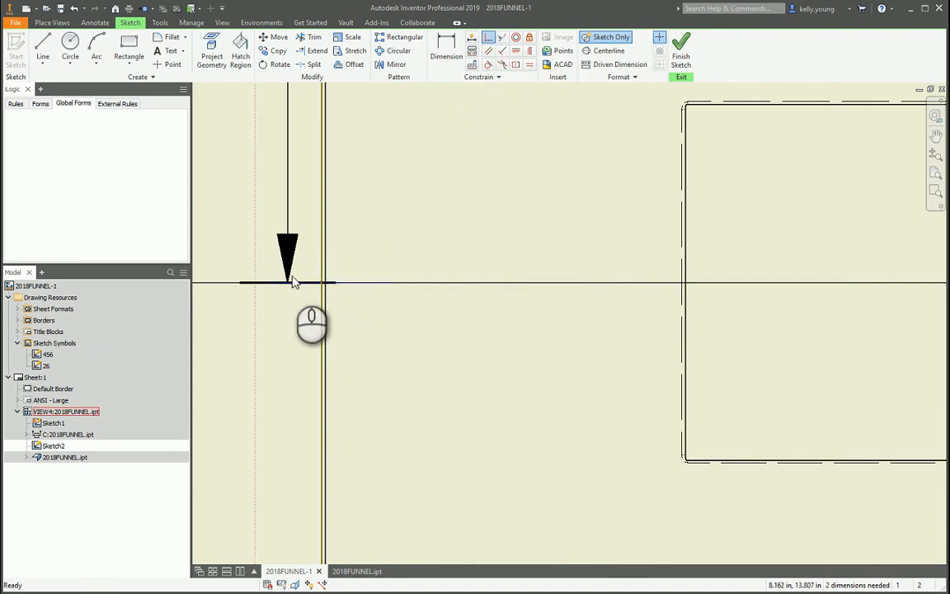
Sketch a short horizontal line about 3.7 in long across the projected right edge at section arrow C.
scroll(294, 278, "down", 5)
middle_click_drag(463, 297, 362, 296)
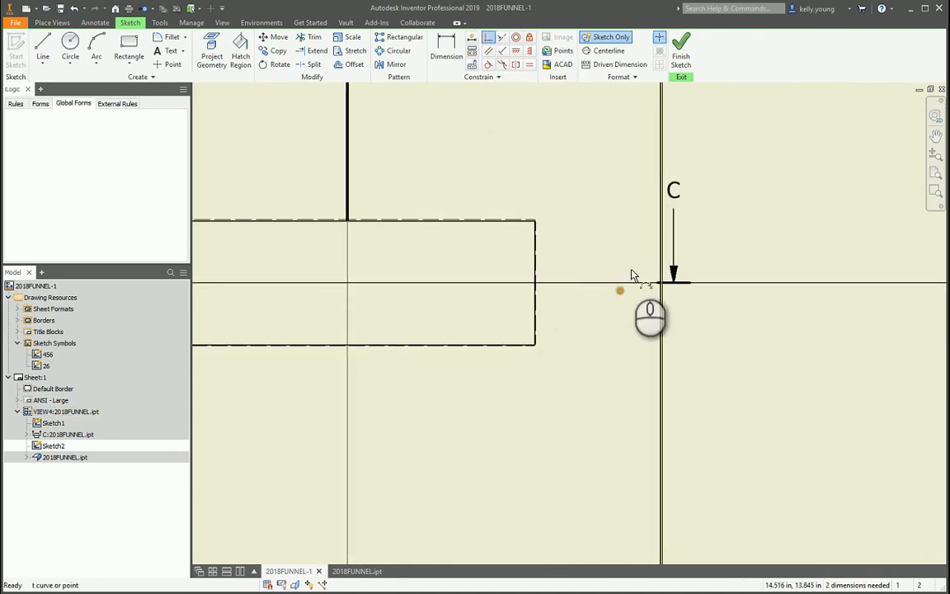
left_click(43, 46)
scroll(614, 296, "up", 4)
left_click(673, 263)
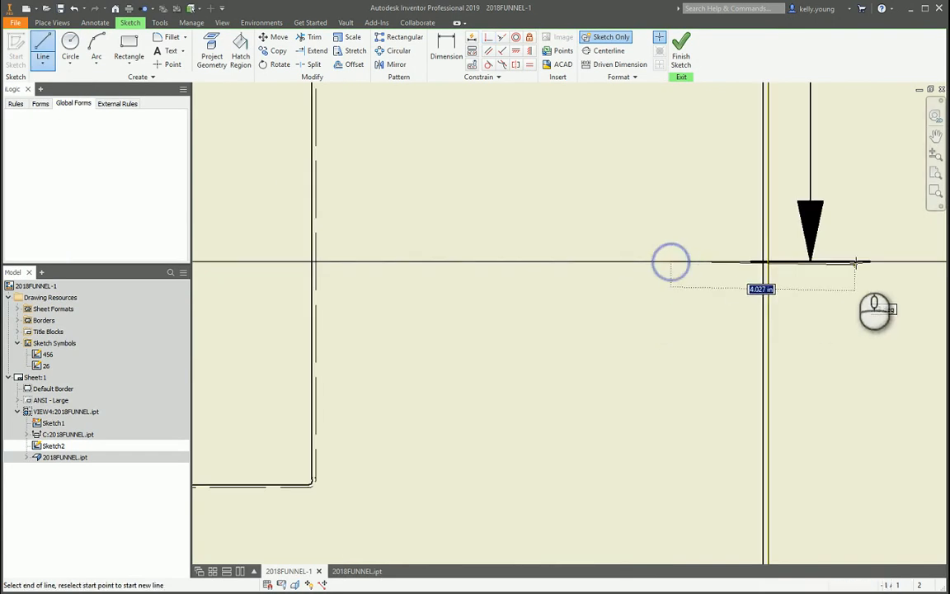
left_click(837, 261)
key("Escape")
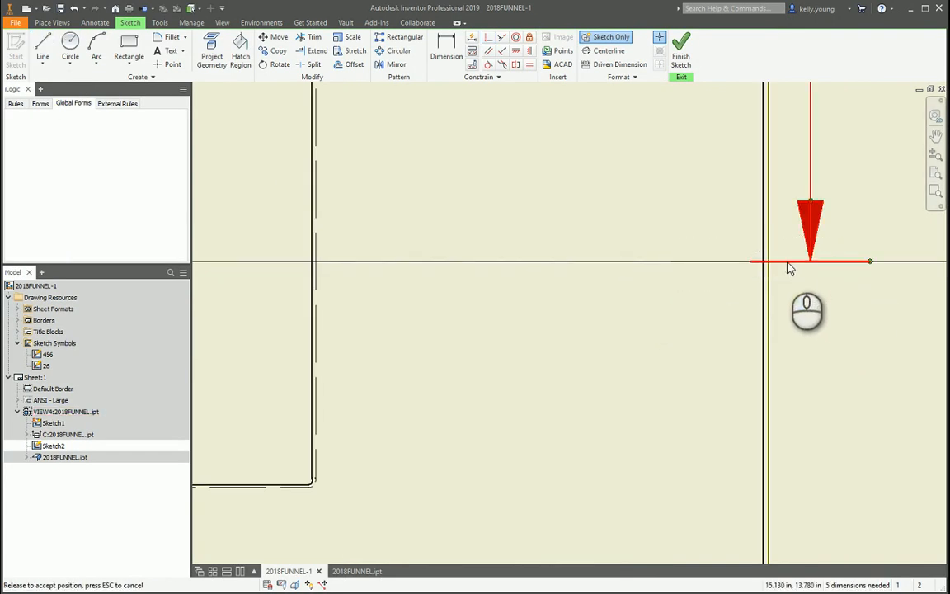
Pull the short right line below the section line and make it collinear with the short left line.
mouse_move(788, 263)
left_mouse_down()
mouse_move(793, 304)
mouse_move(745, 268)
mouse_move(689, 318)
mouse_move(651, 334)
left_mouse_up()
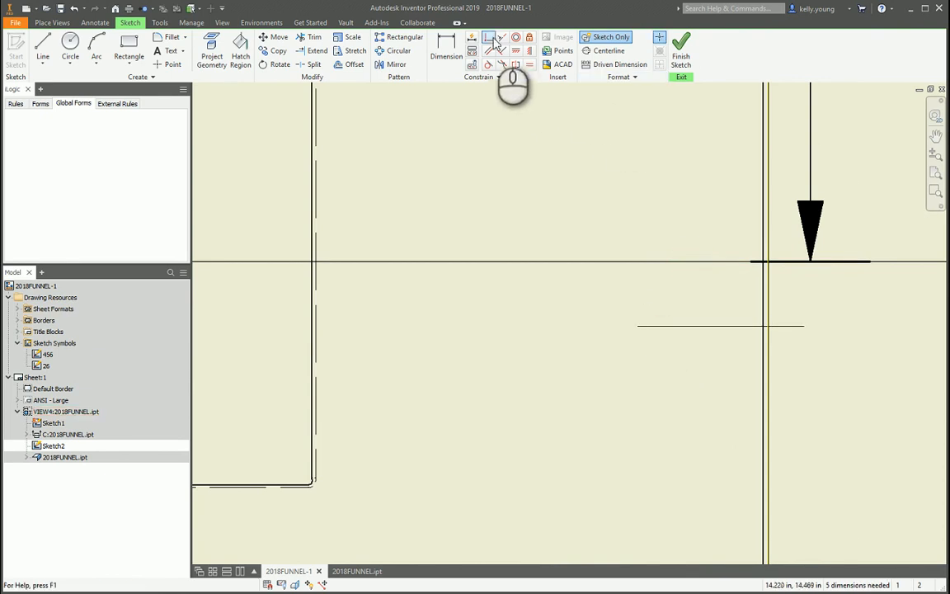
left_click(675, 327)
scroll(738, 315, "down", 5)
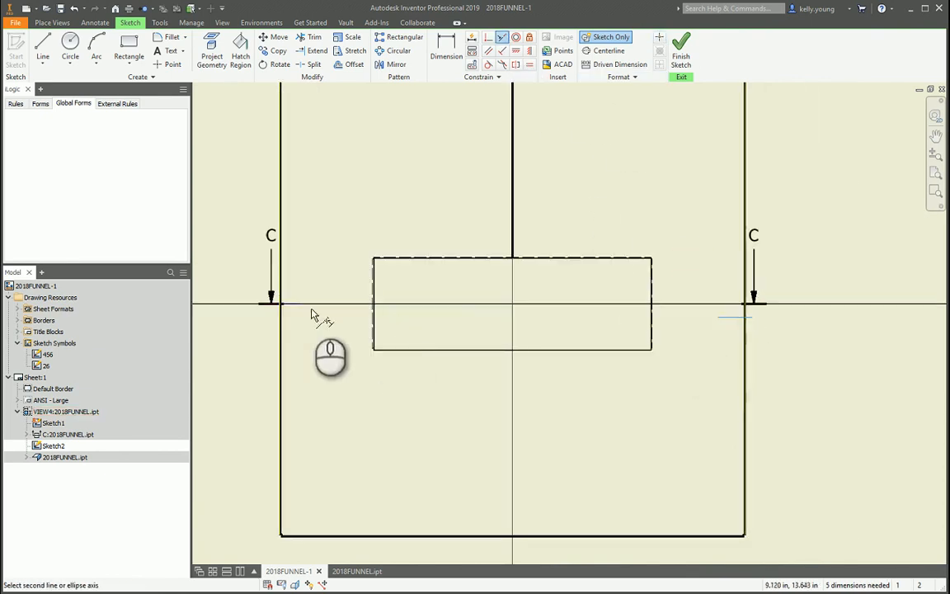
scroll(738, 306, "up", 5)
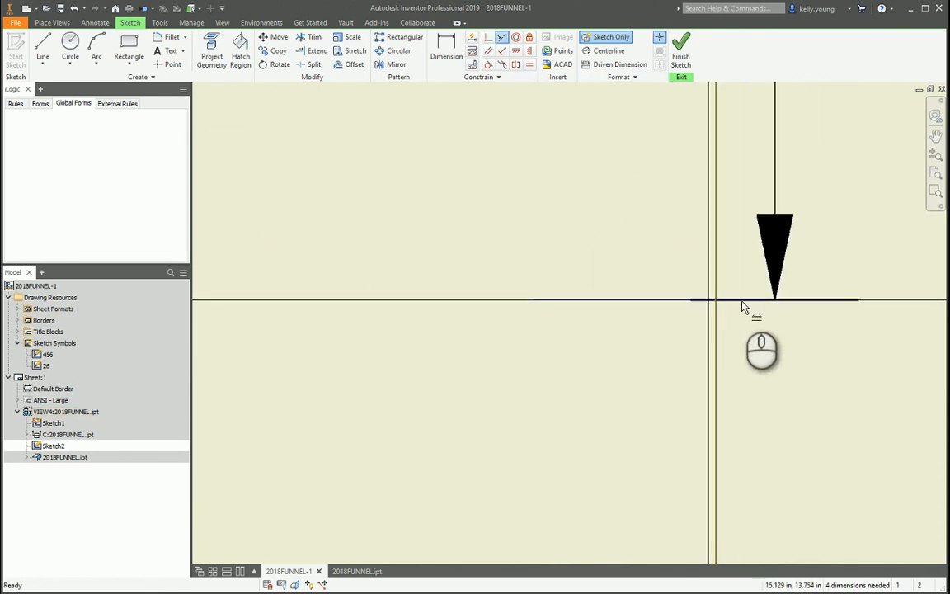
Dimension the short right line's length at 3.375 in.
key("d")
left_click(763, 303)
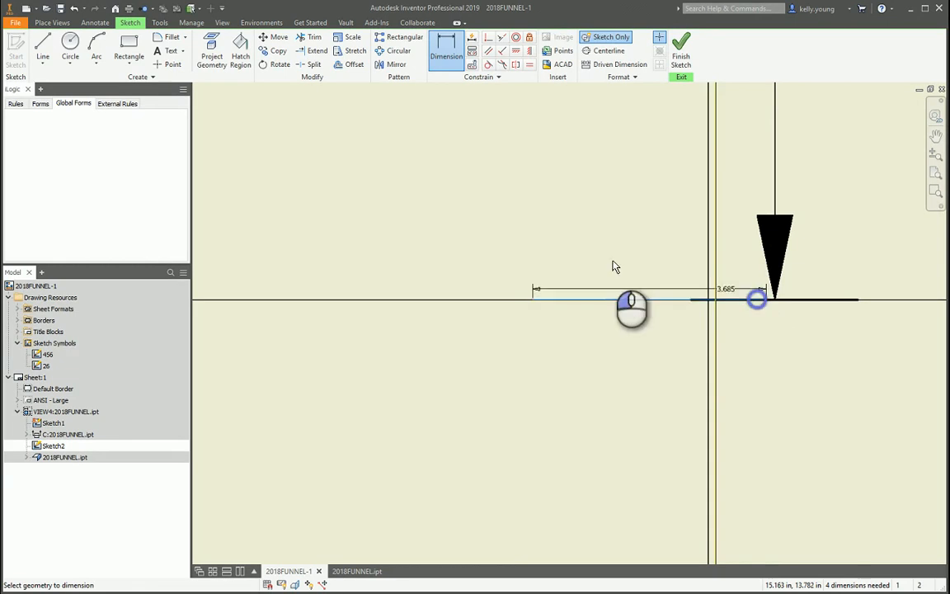
left_click(598, 259)
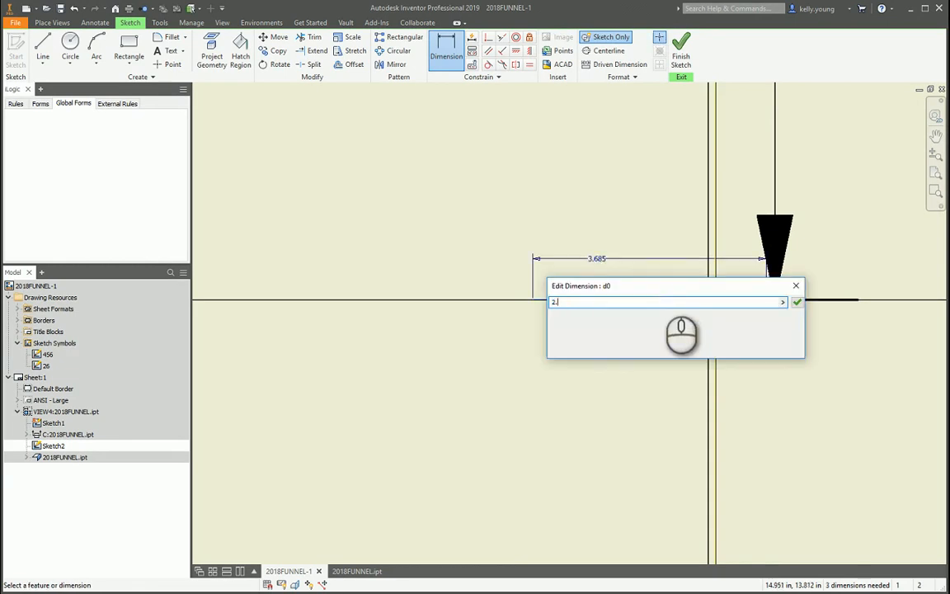
key("Return")
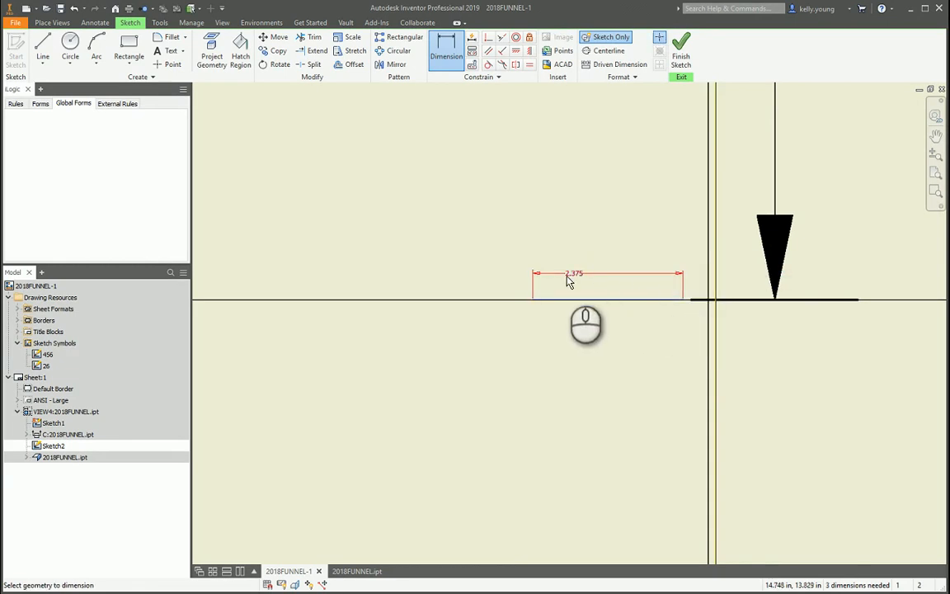
key("Escape")
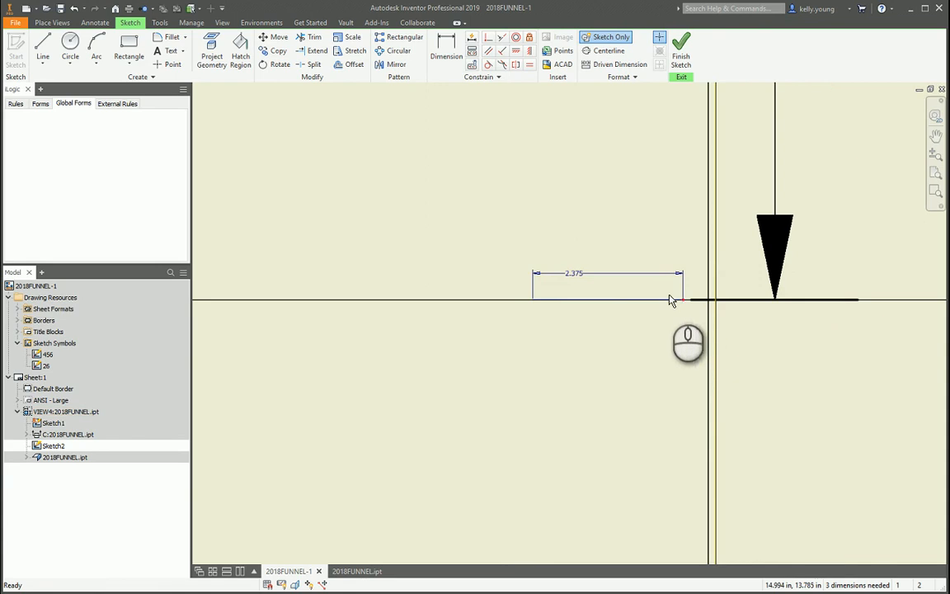
double_click(566, 275)
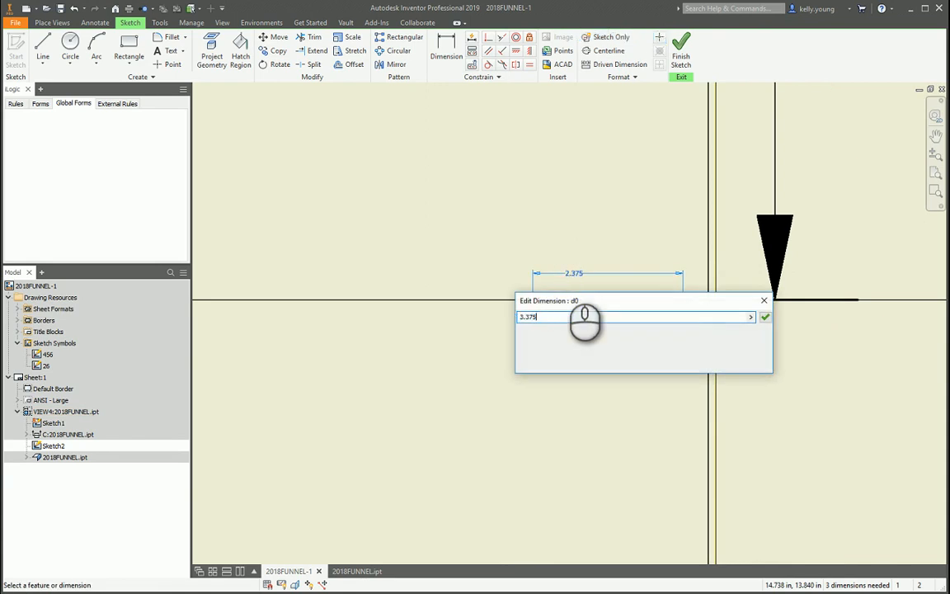
type("3.375")
key("Return")
Dimension the short right line's outer end to the projected right edge at 0.75 in.
left_click(747, 300)
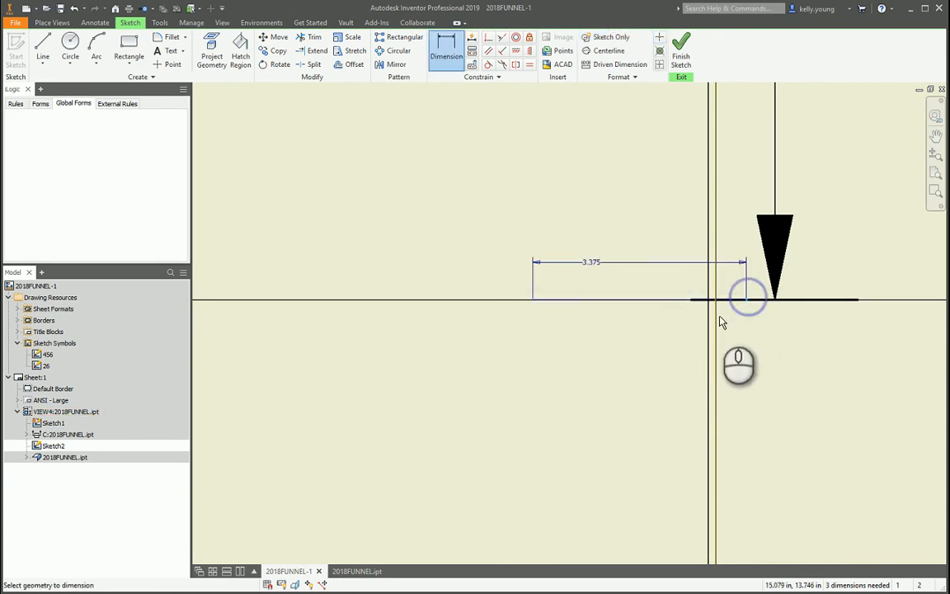
left_click(716, 318)
left_click(752, 349)
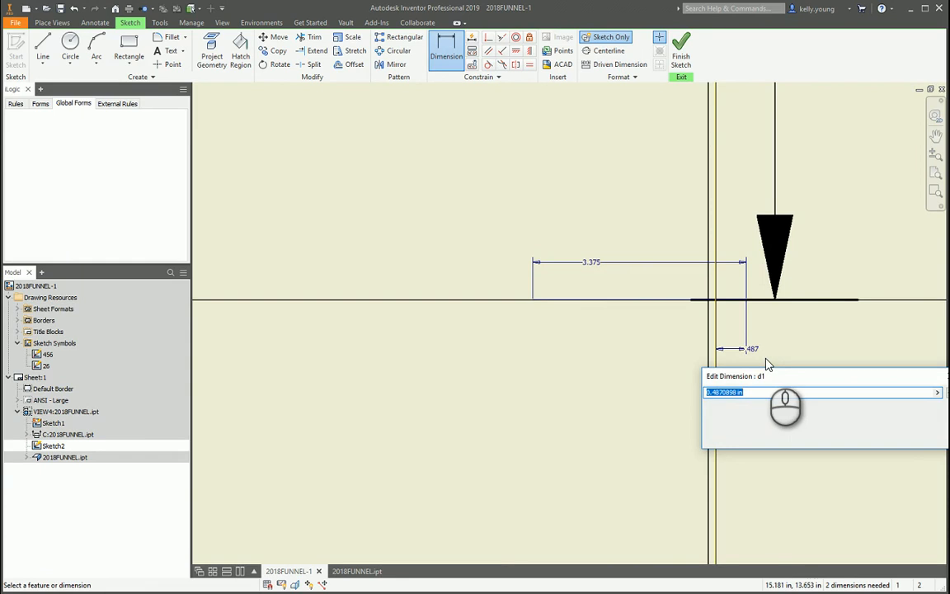
type(".75")
key("Return")
key("Escape")
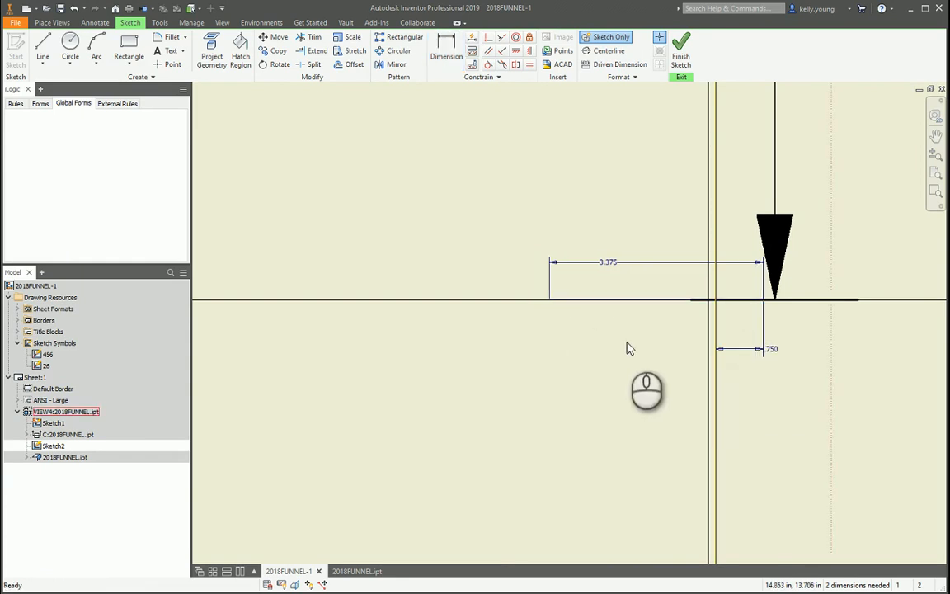
Apply an equal constraint between the short right line and the short left line.
left_click(606, 302)
scroll(669, 273, "down", 5)
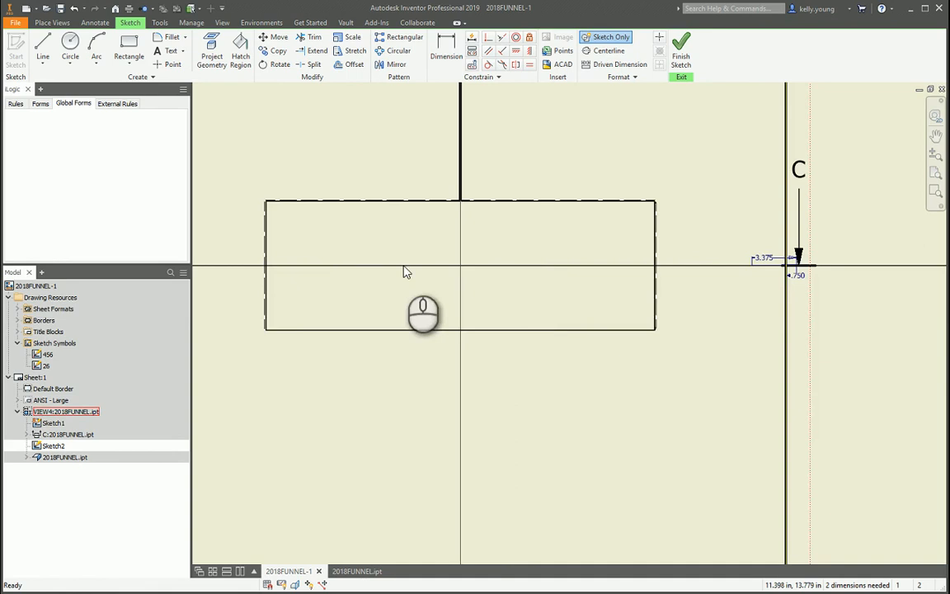
middle_click_drag(260, 271, 531, 274)
left_click_drag(416, 278, 421, 279)
key("equal")
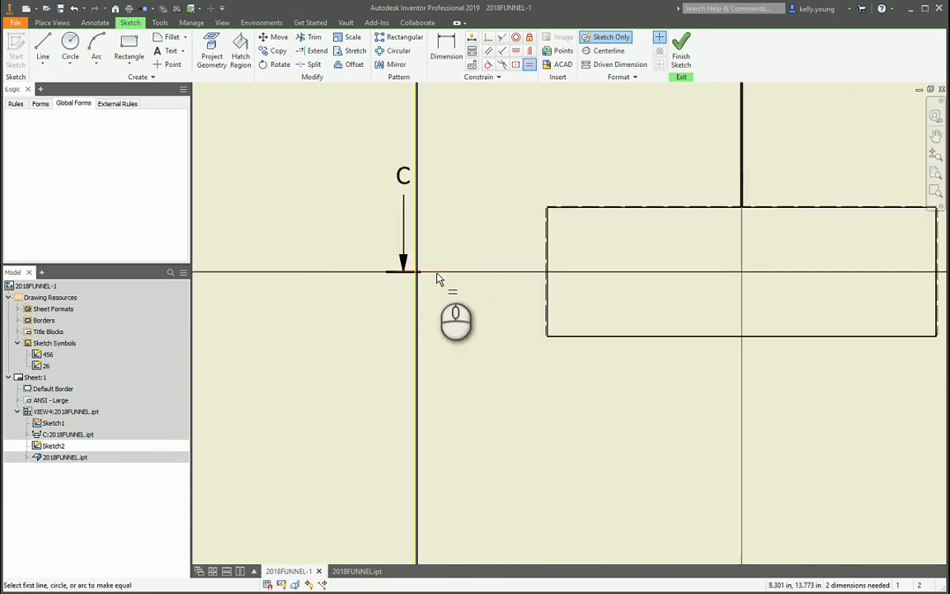
scroll(434, 279, "up", 3)
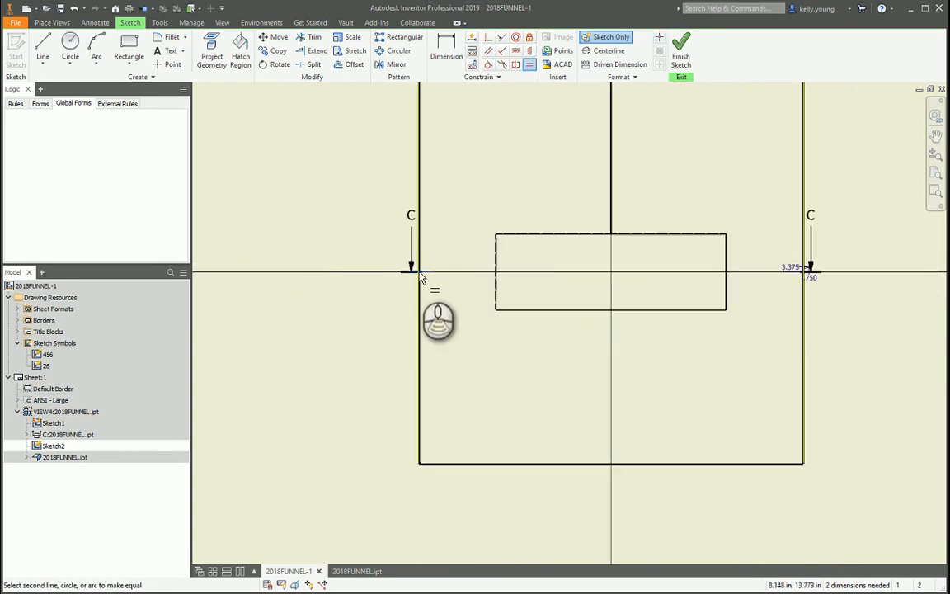
left_click(529, 68)
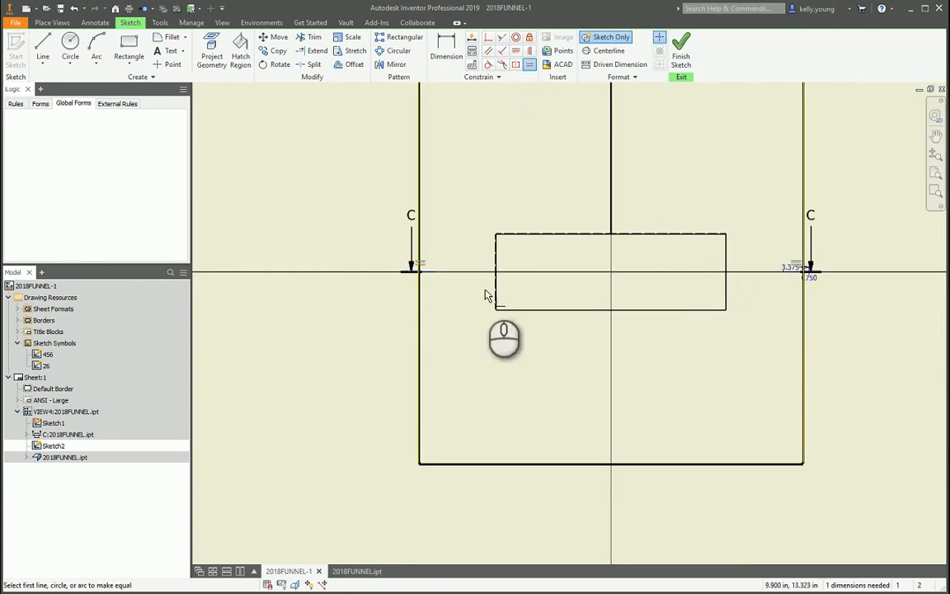
key("Escape")
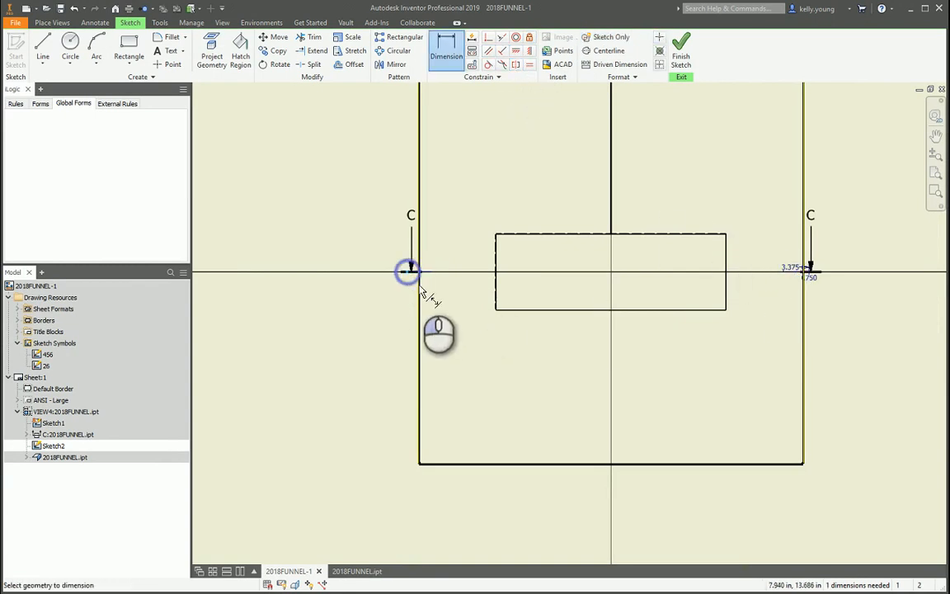
Dimension the short left line's outer end to the projected left edge, referencing the right side's 0.750 in dimension.
scroll(417, 287, "down", 5)
key("d")
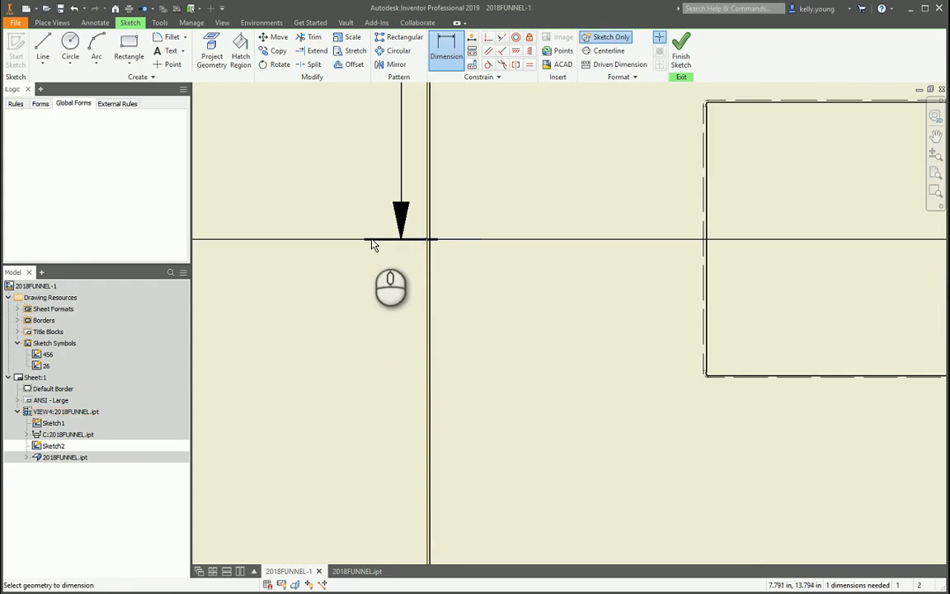
left_click(387, 240)
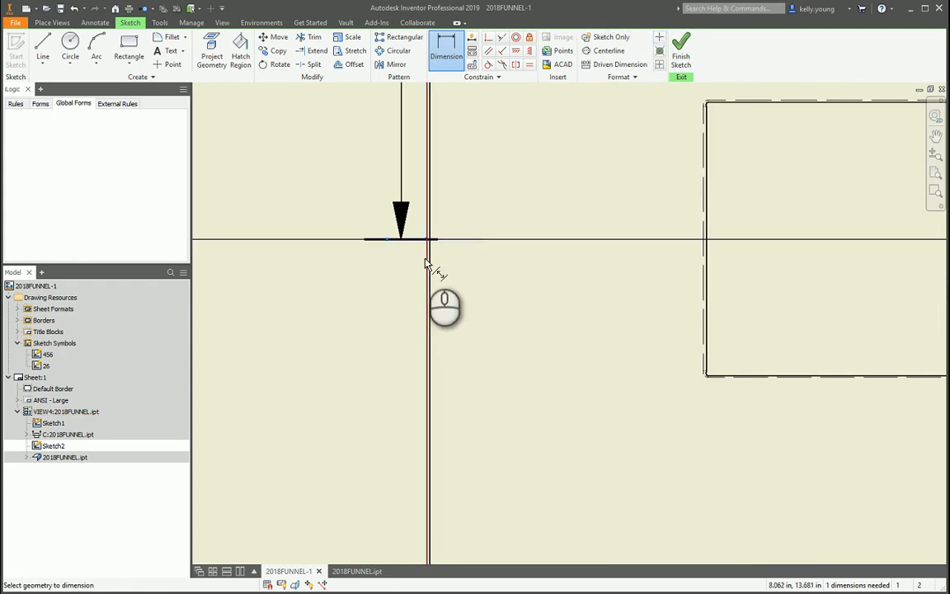
left_click(427, 263)
left_click(377, 283)
scroll(262, 278, "up", 6)
scroll(563, 271, "down", 5)
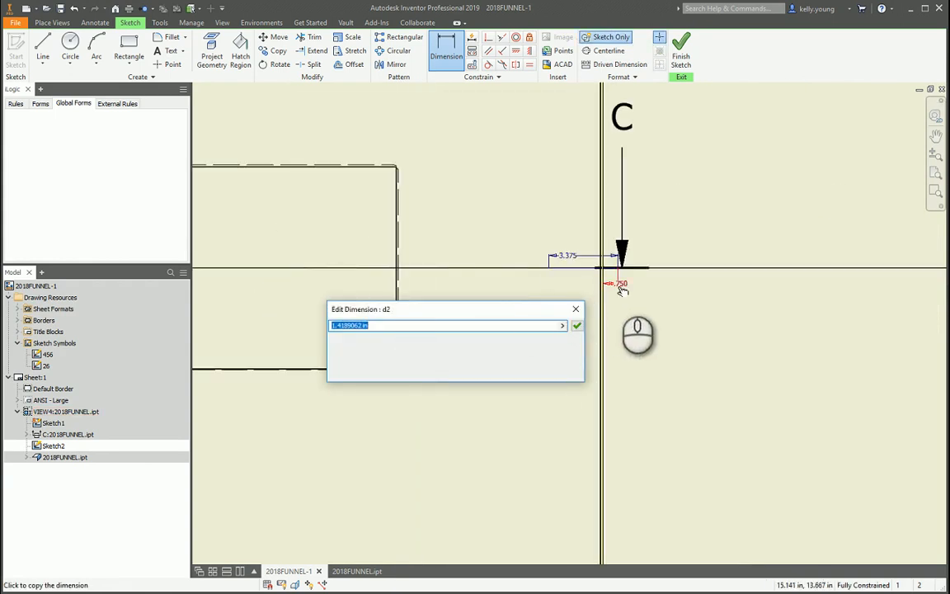
key("Return")
Set the line weight of the short left sketch line to 0.055 in.
scroll(623, 289, "up", 5)
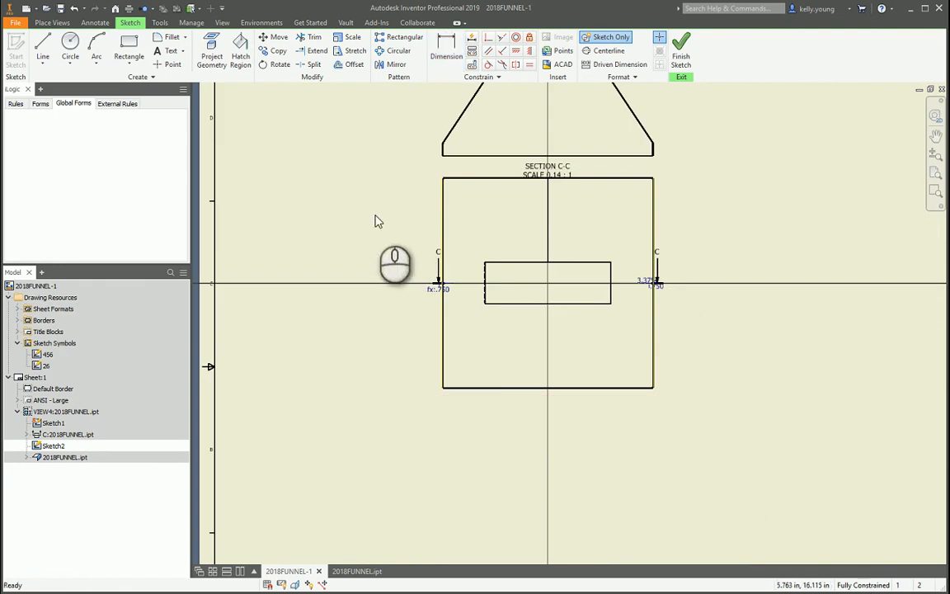
scroll(452, 256, "down", 3)
mouse_move(763, 364)
left_mouse_down()
mouse_move(455, 262)
mouse_move(373, 257)
mouse_move(388, 255)
left_mouse_up()
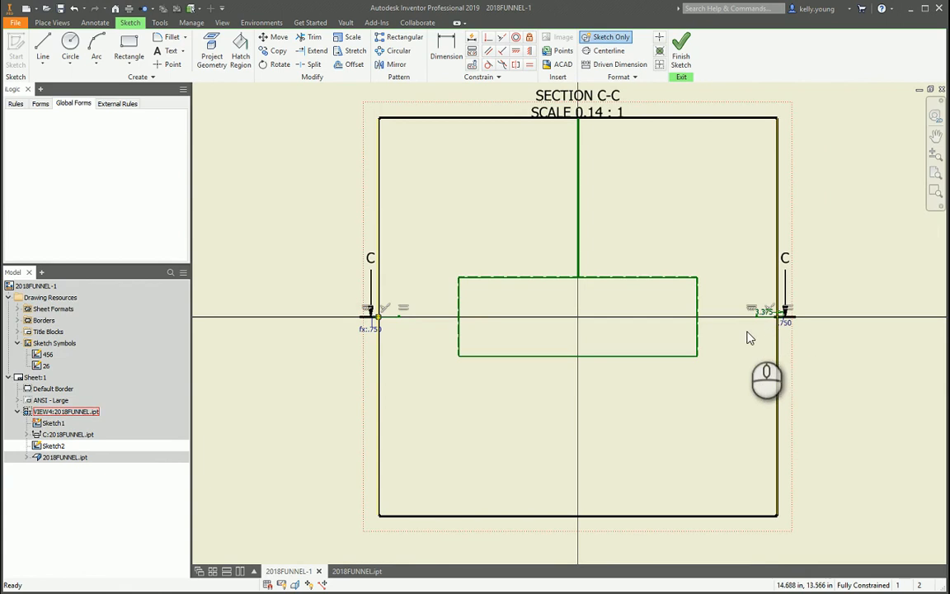
left_click(749, 338)
left_click_drag(420, 318, 389, 292)
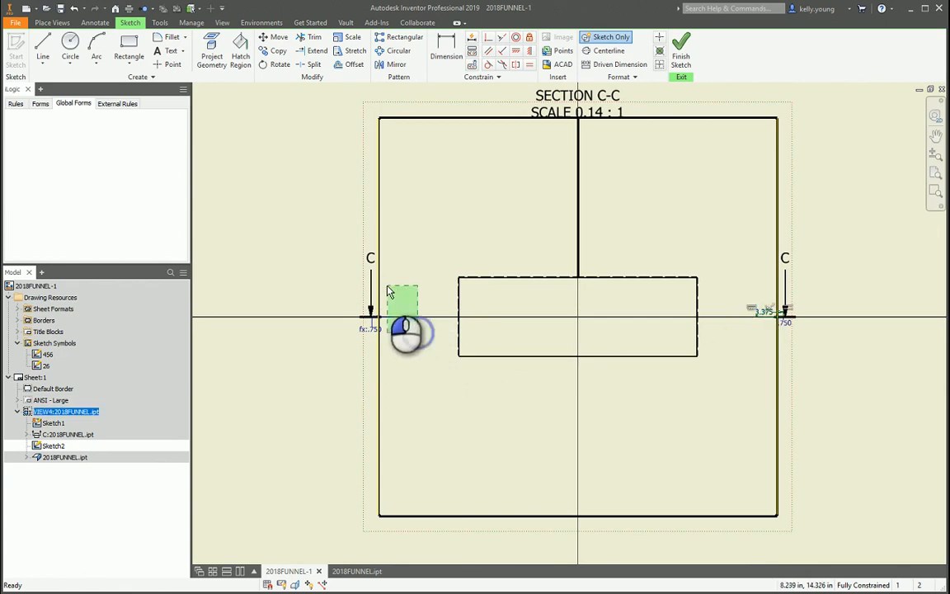
left_click(623, 83)
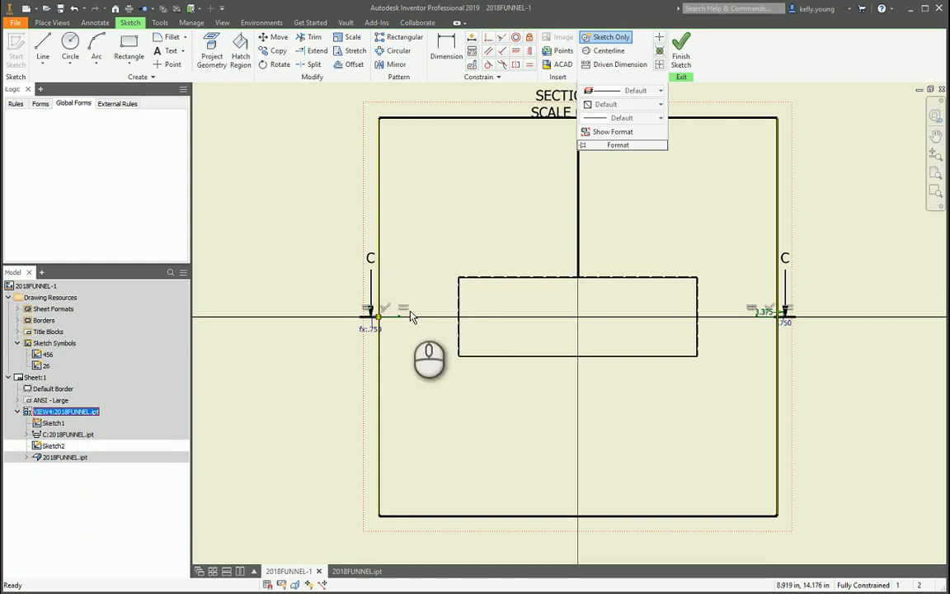
left_click(388, 339)
left_click(389, 319)
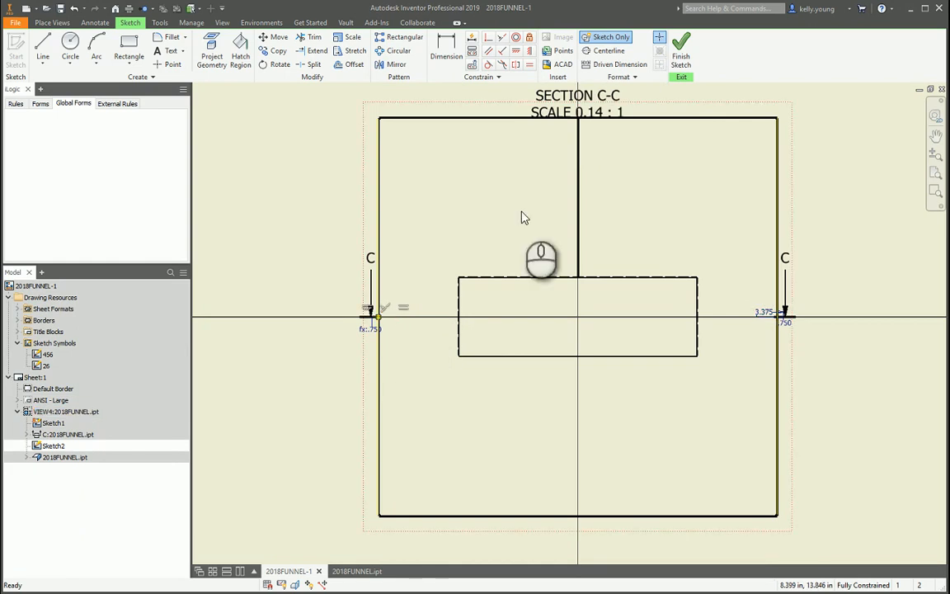
left_click(640, 79)
left_click(631, 118)
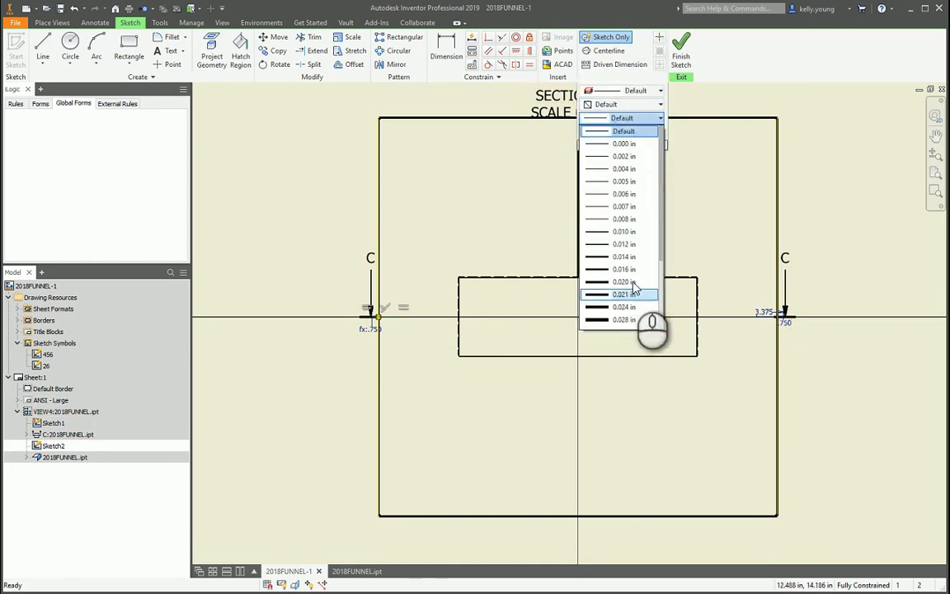
left_click(624, 320)
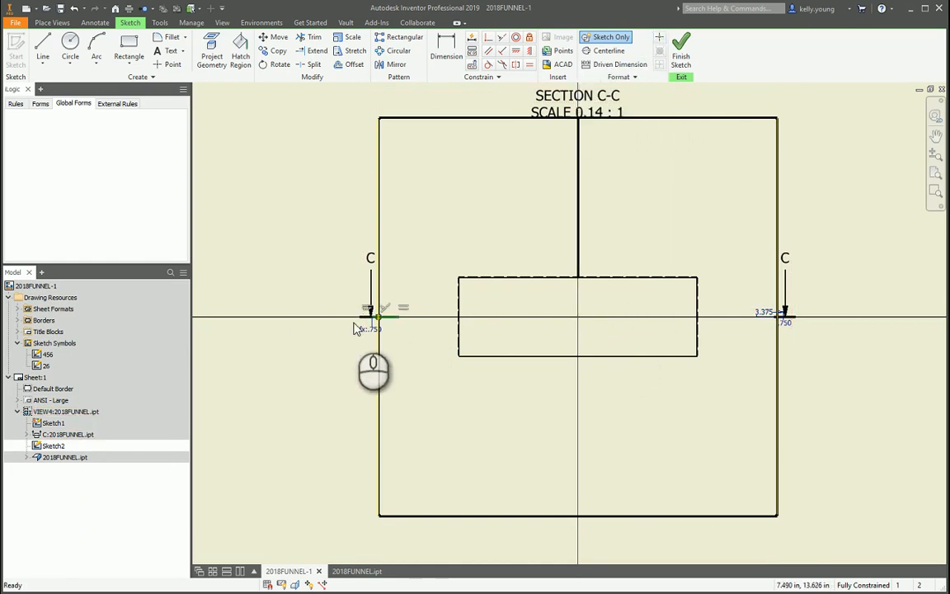
scroll(354, 325, "up", 10)
left_click(440, 287)
Format the short right sketch line with a 0.055 in line weight and the Long Dash Dotted line type.
scroll(424, 289, "down", 11)
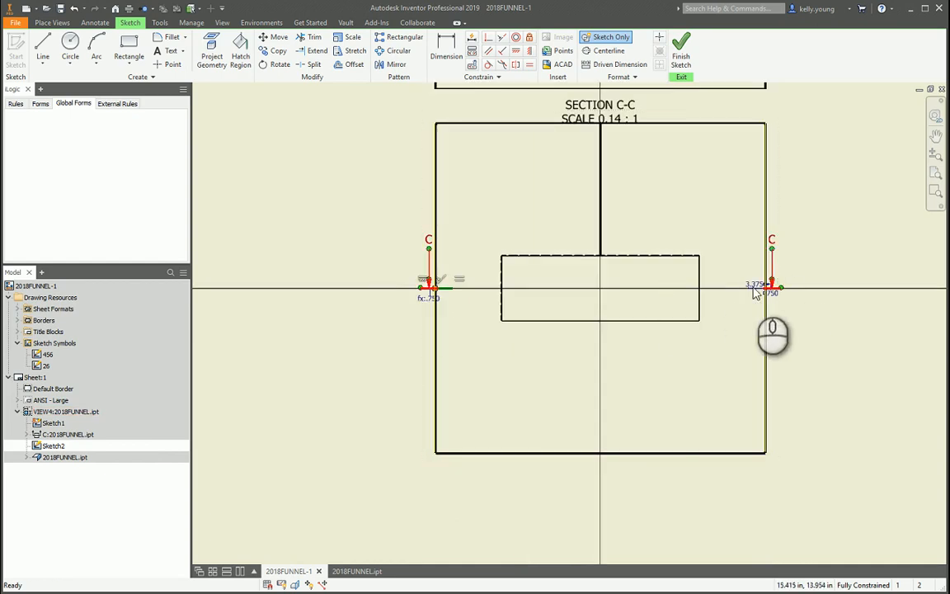
scroll(754, 295, "up", 4)
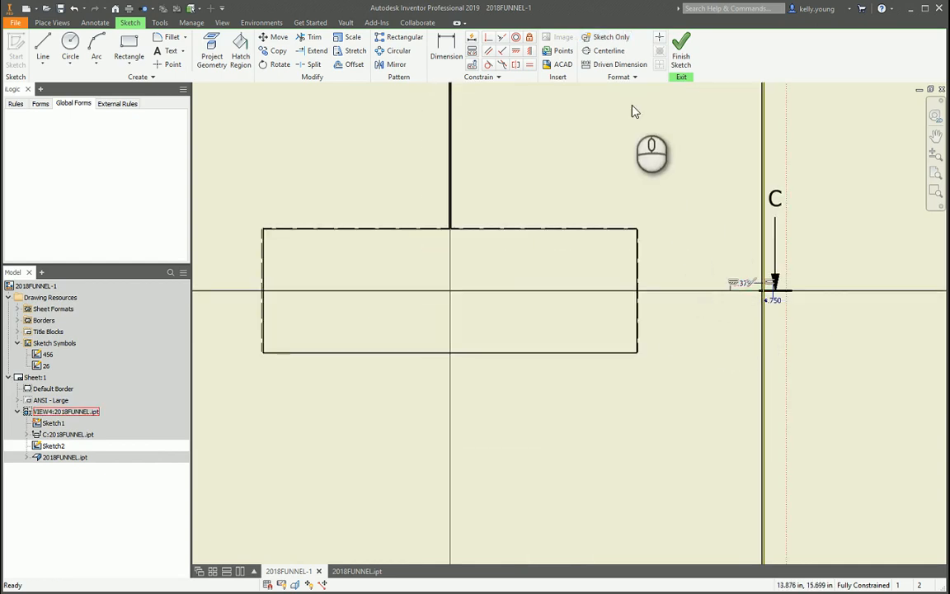
left_click(634, 77)
left_click(693, 233)
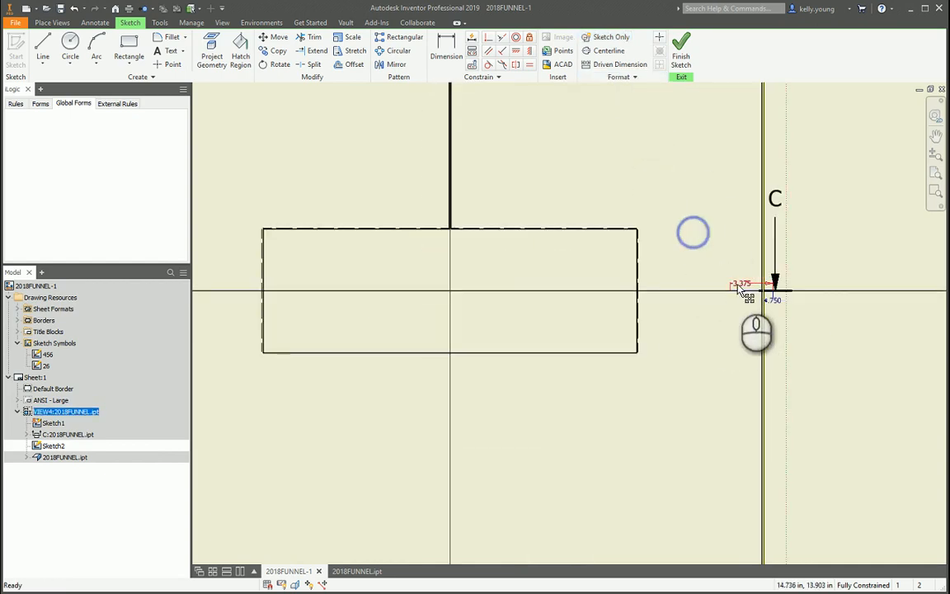
left_click(742, 292)
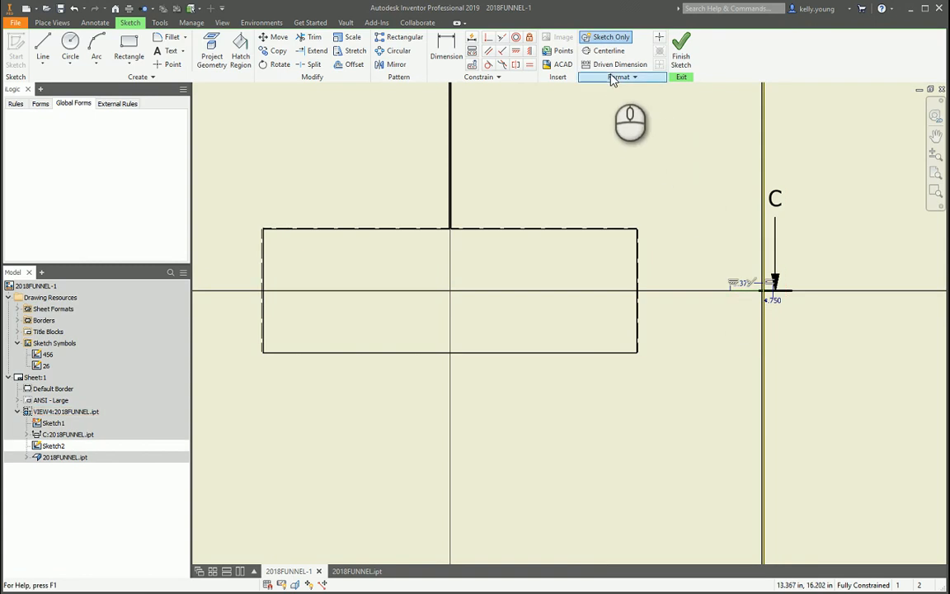
left_click(614, 76)
left_click(634, 118)
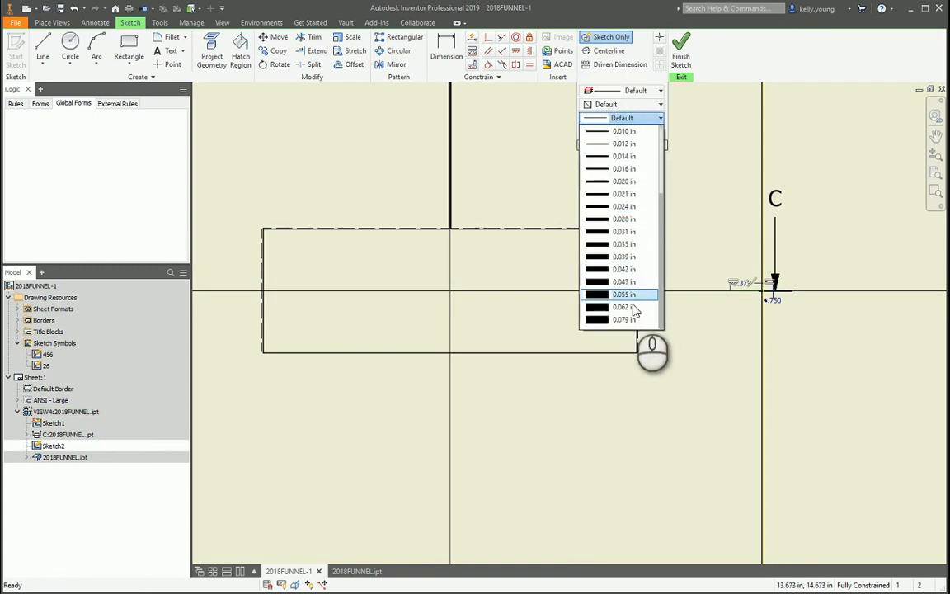
left_click(635, 294)
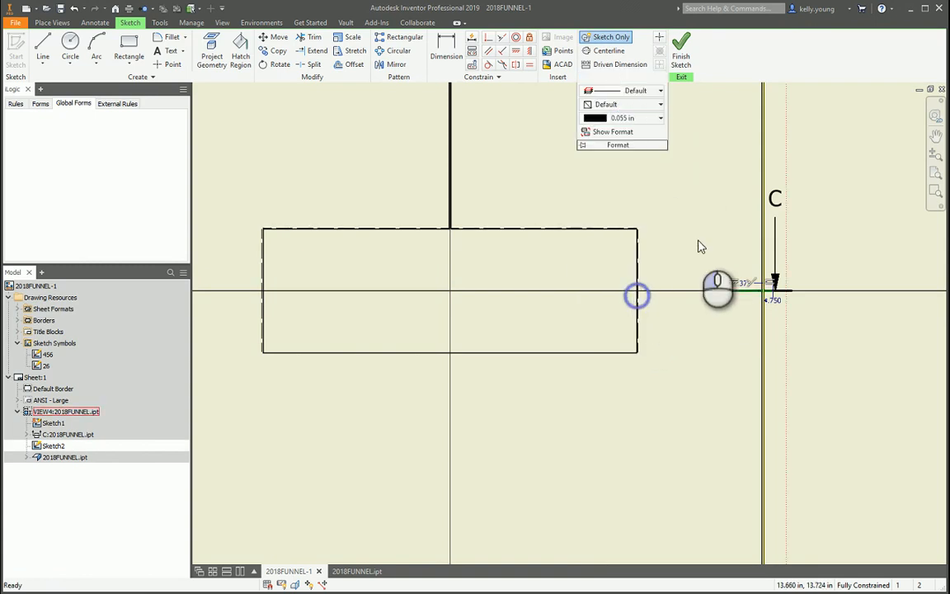
left_click(630, 92)
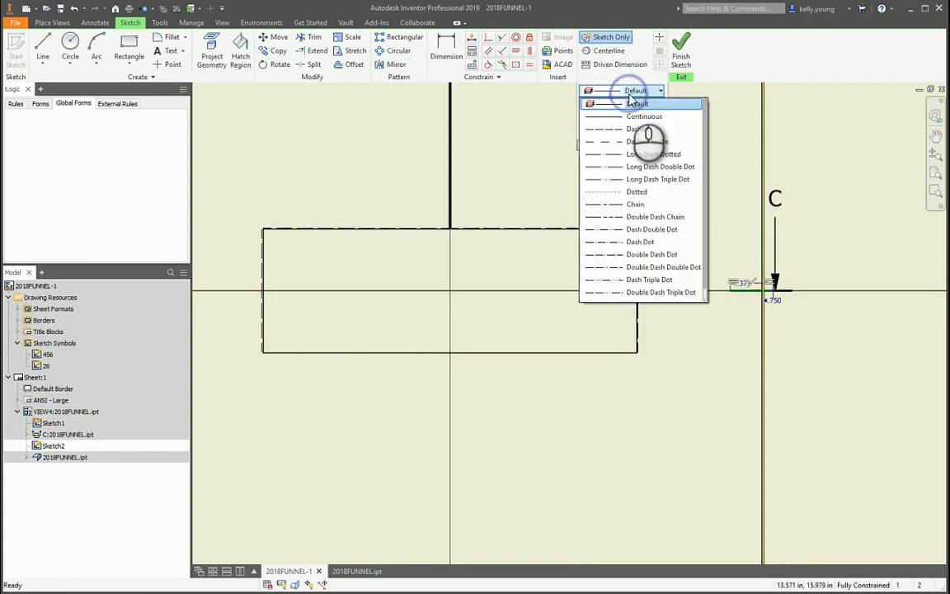
left_click(661, 156)
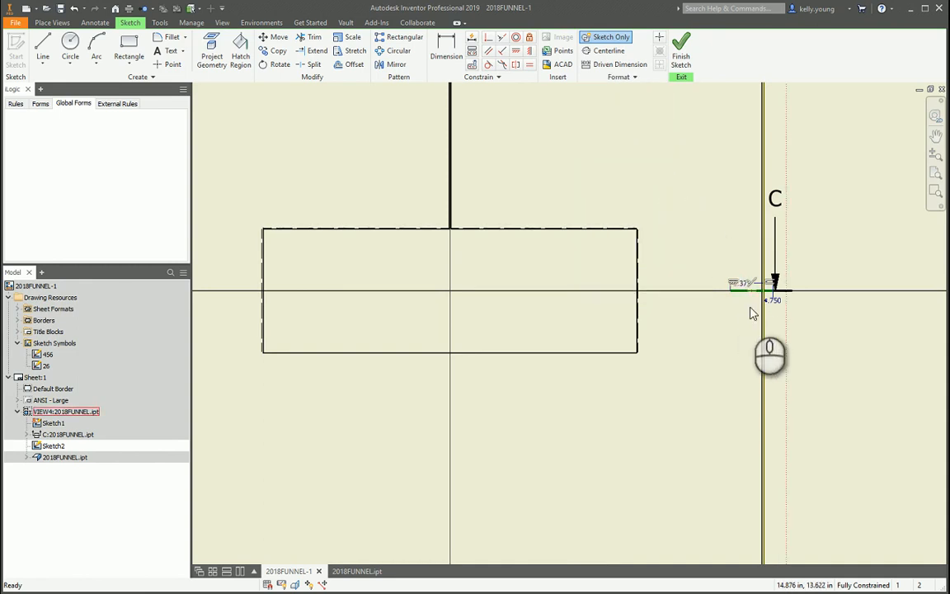
scroll(771, 280, "up", 3)
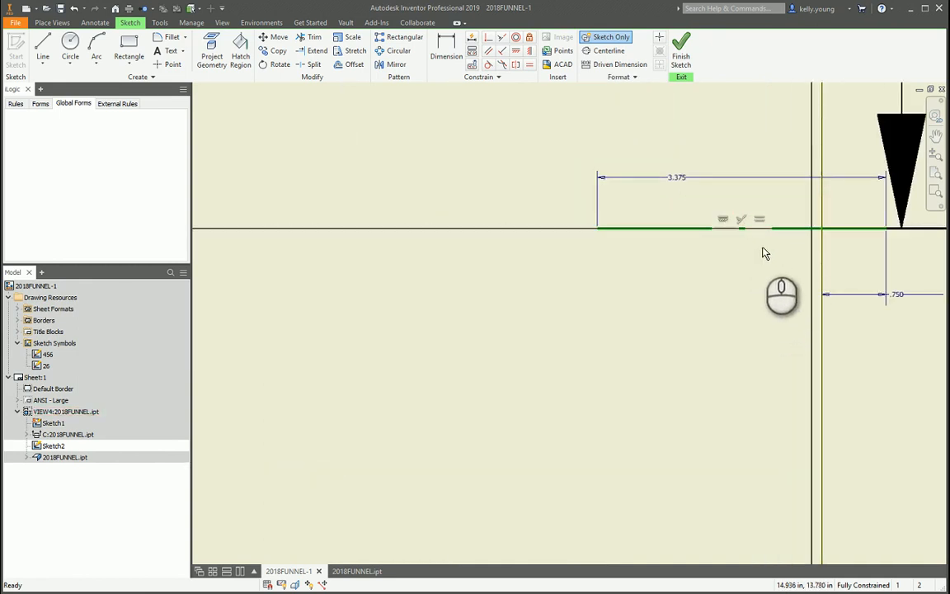
Set the line type of the short left sketch line to Long Dash Dotted.
scroll(763, 249, "down", 5)
middle_click_drag(234, 264, 858, 265)
middle_click_drag(335, 258, 473, 275)
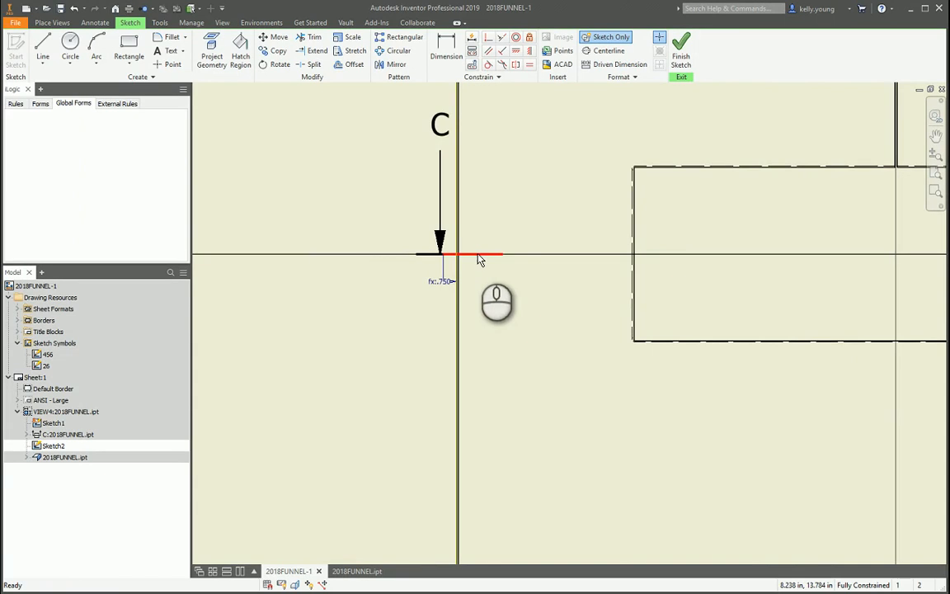
left_click(480, 257)
left_click(634, 77)
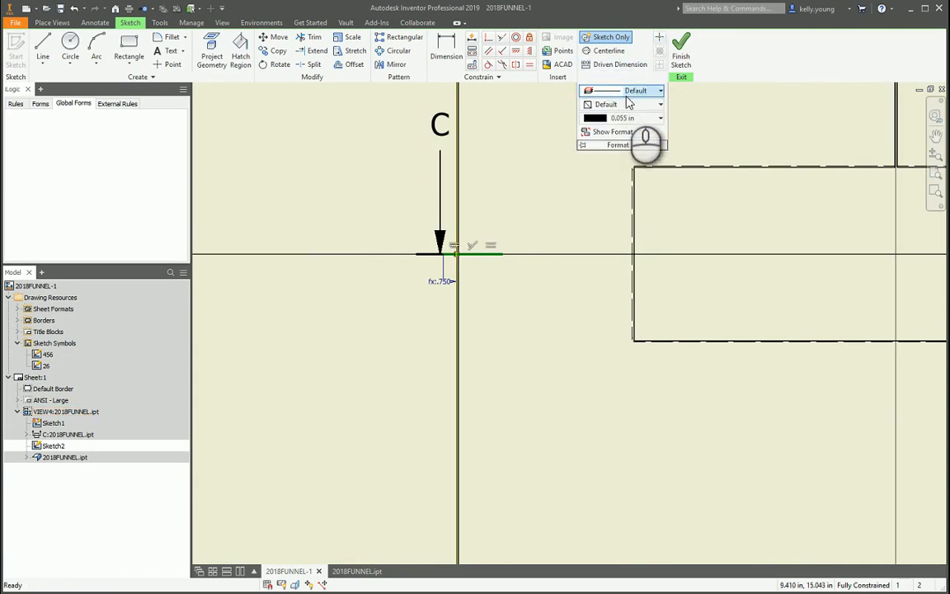
left_click(651, 91)
left_click(640, 153)
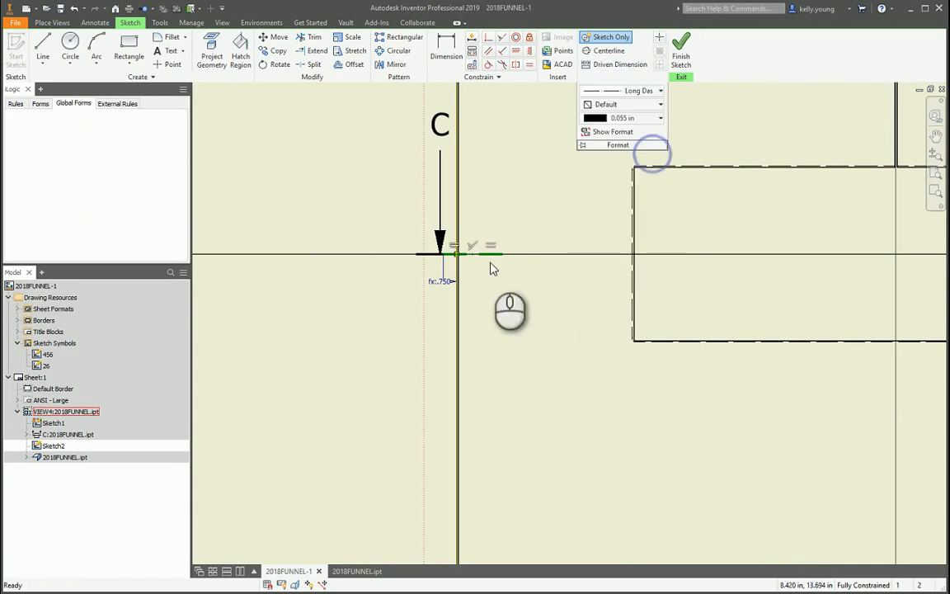
Set the distance from the projected right edge to the short right line's outer end to 0.92 in.
scroll(470, 259, "up", 5)
left_click(451, 271)
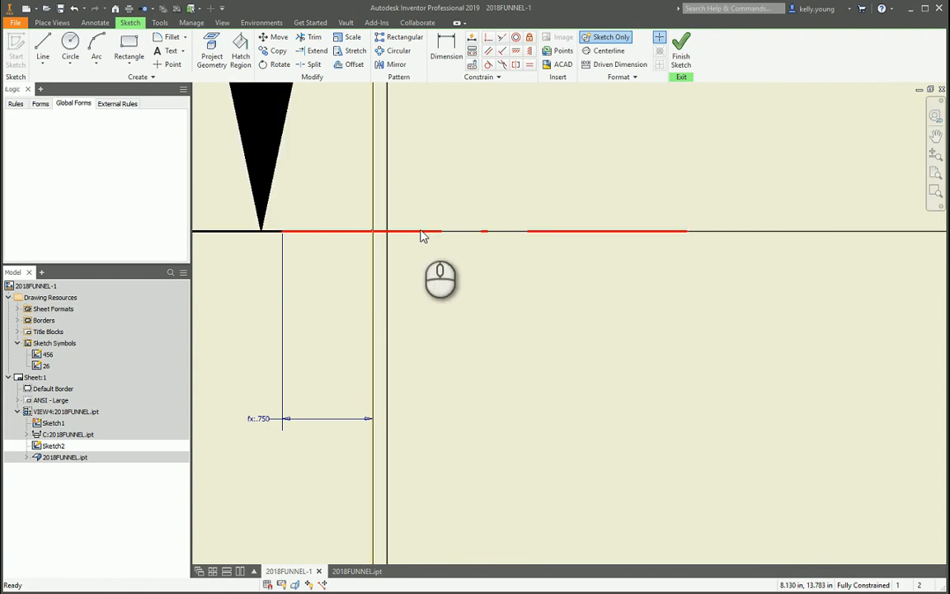
left_click_drag(424, 238, 437, 233)
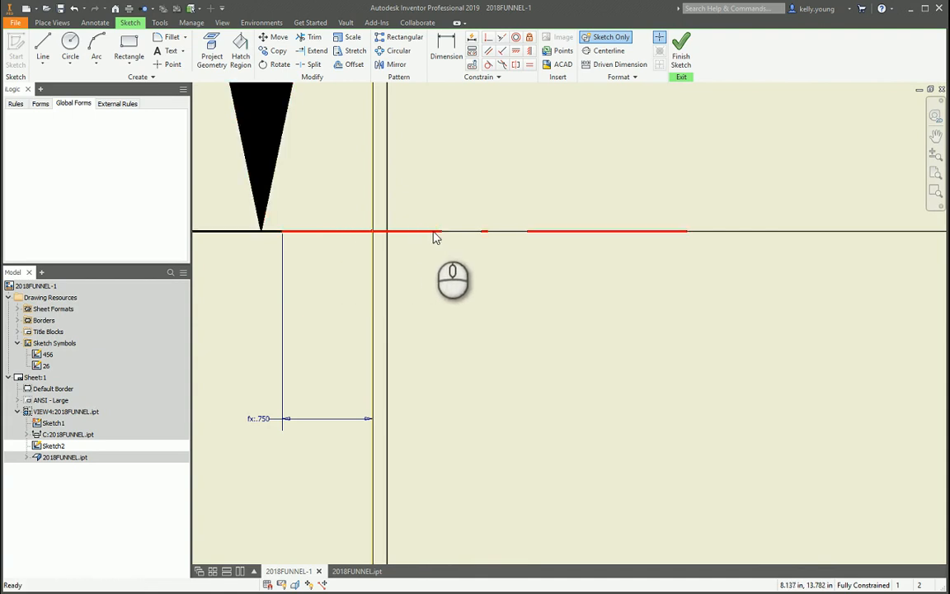
scroll(305, 342, "down", 8)
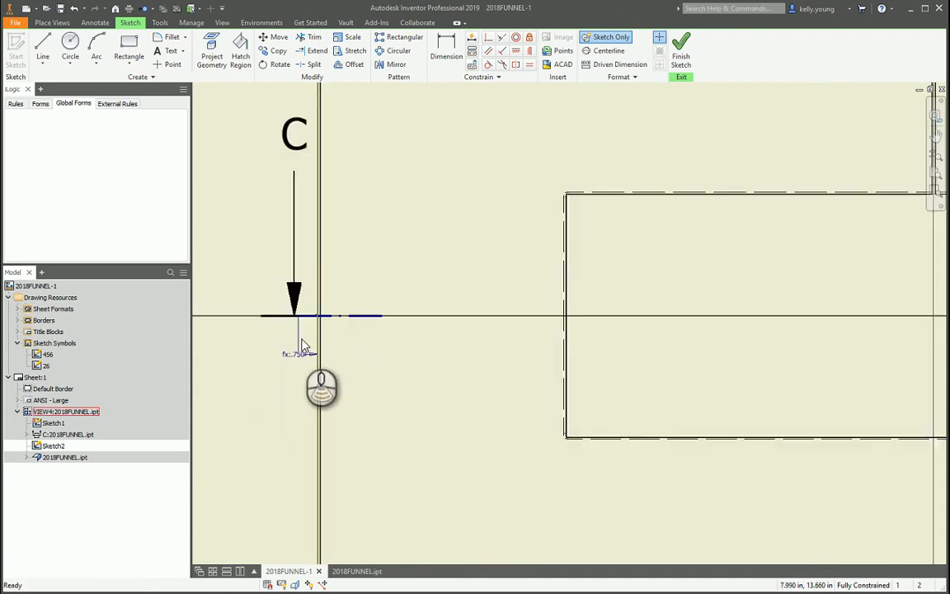
scroll(752, 341, "up", 8)
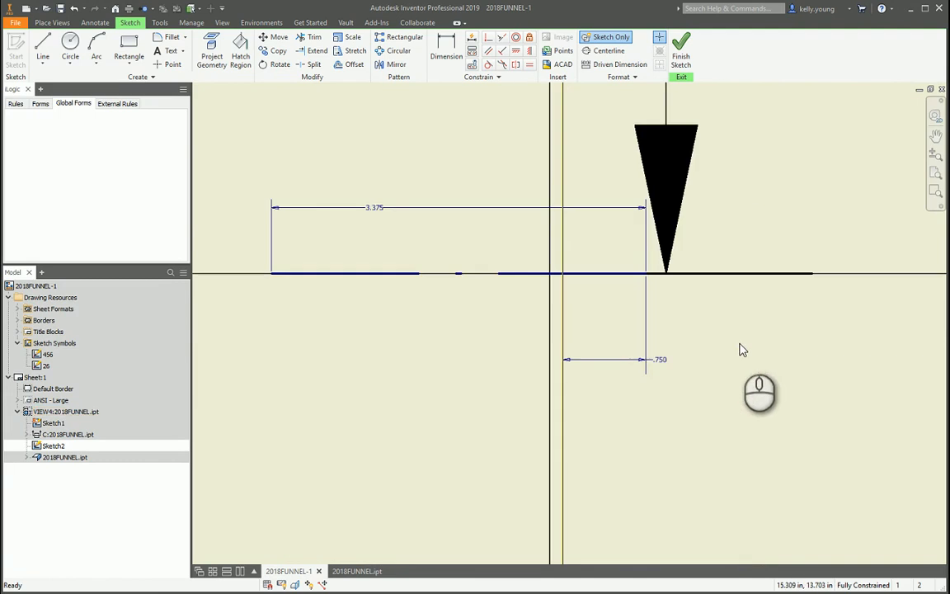
double_click(621, 363)
type(".92")
key("Return")
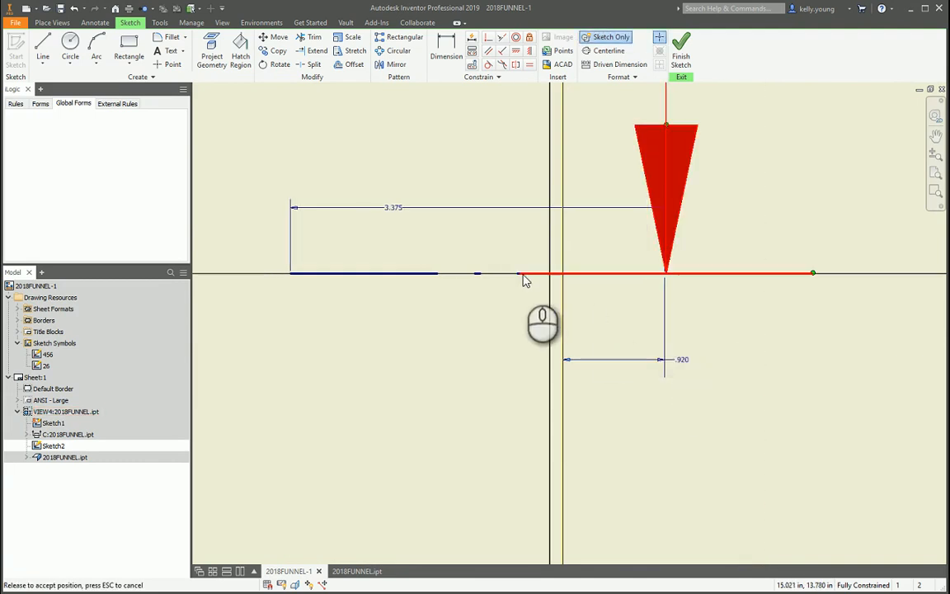
Try a length of 8 in for the short right line and undo the change.
scroll(645, 322, "down", 5)
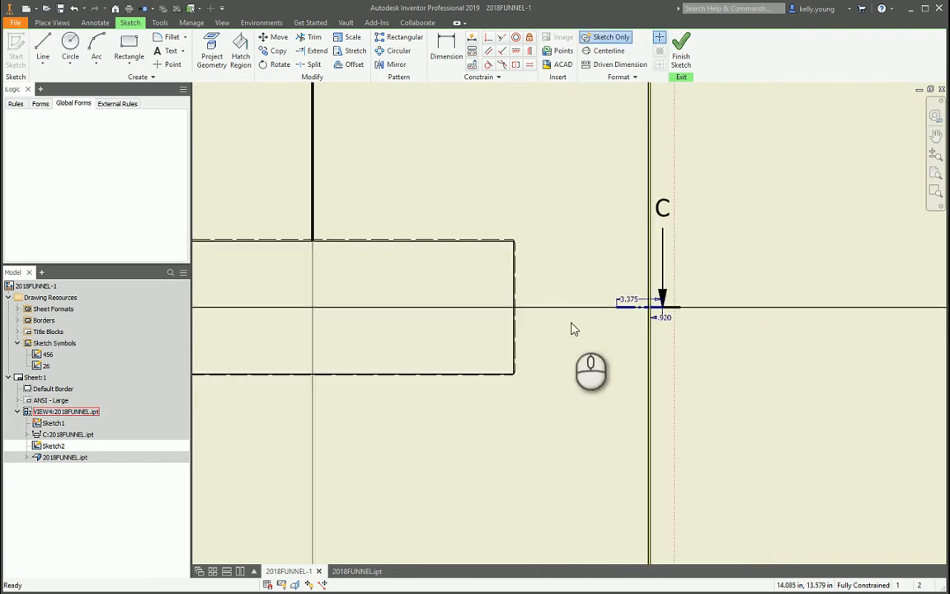
scroll(570, 329, "up", 4)
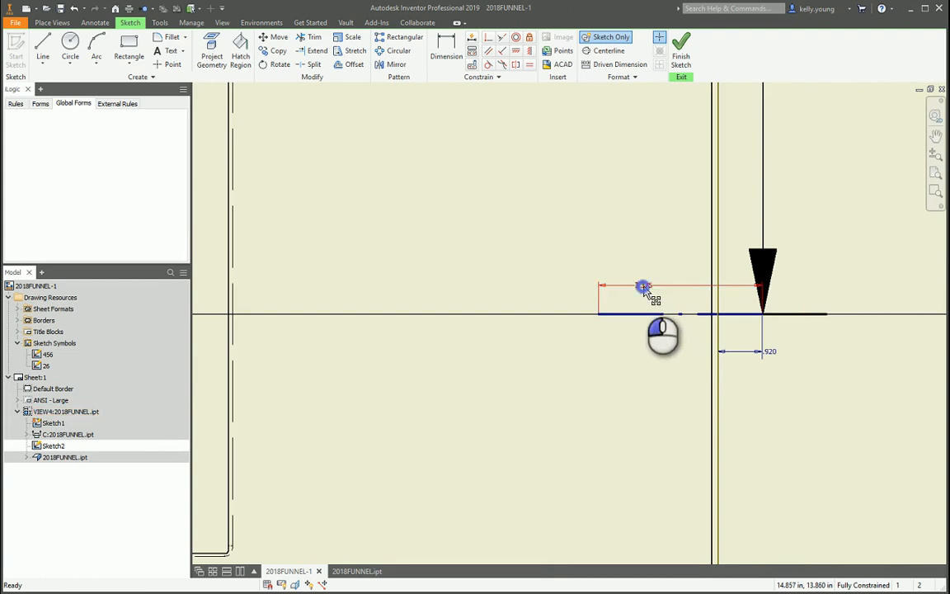
double_click(644, 287)
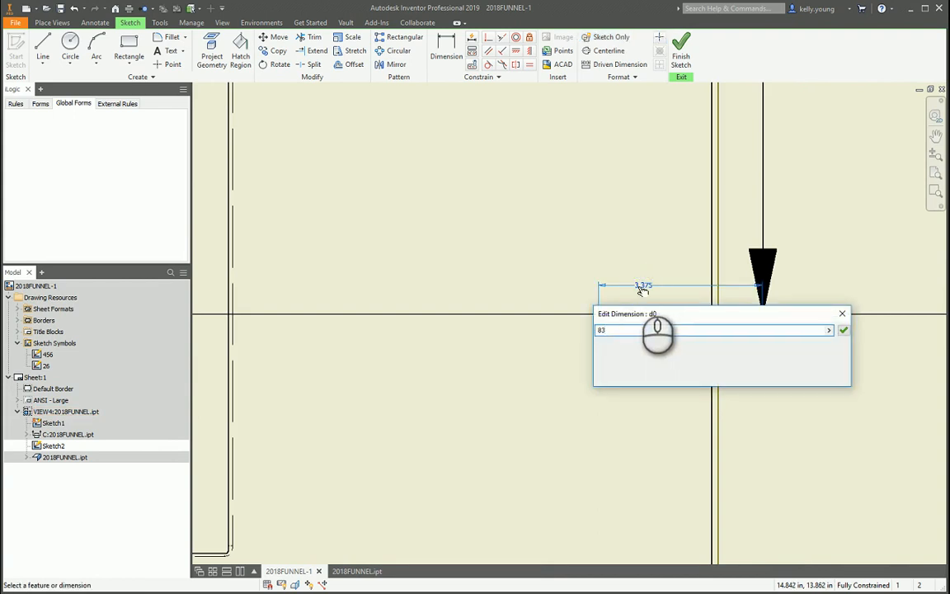
type("8")
key("Return")
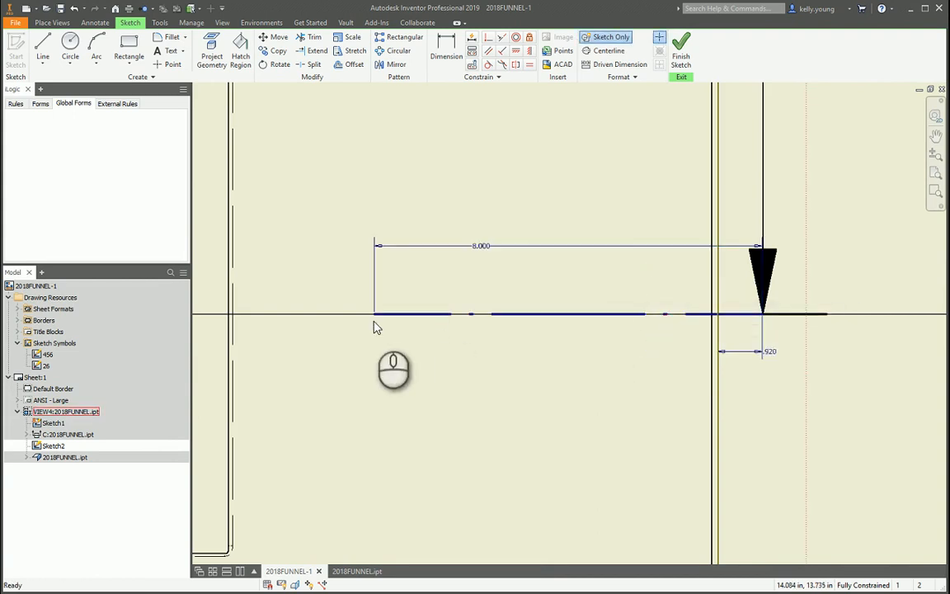
key("ctrl+z")
Check the short lines' alignment with the section line's ends and finish the view sketch.
scroll(794, 322, "up", 6)
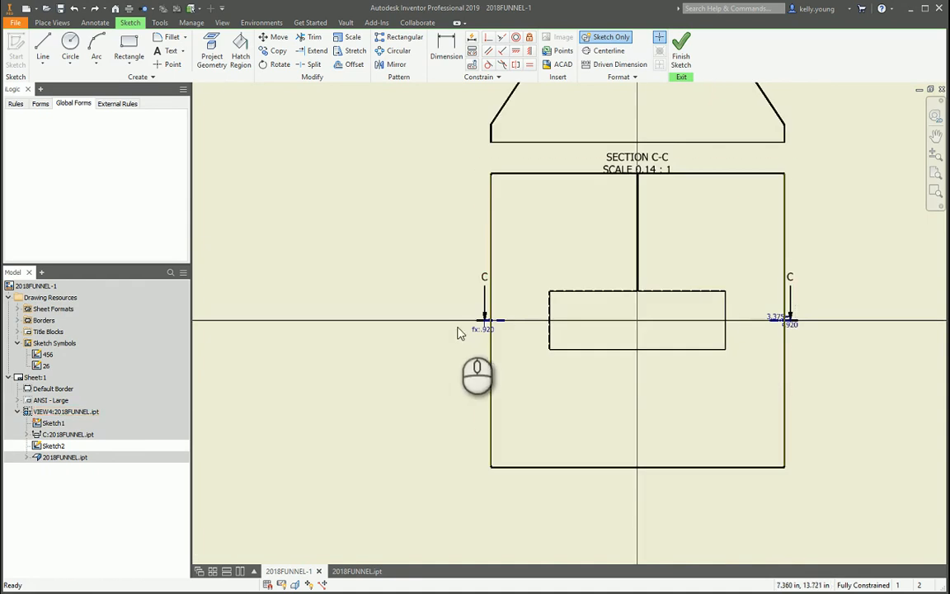
scroll(476, 331, "down", 5)
left_click_drag(536, 259, 527, 258)
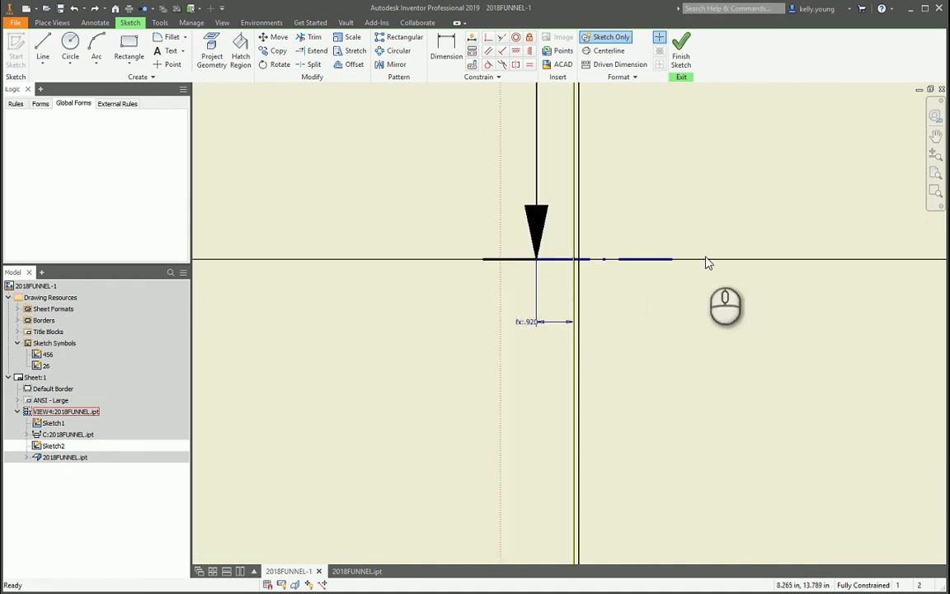
scroll(548, 262, "up", 5)
left_click(682, 51)
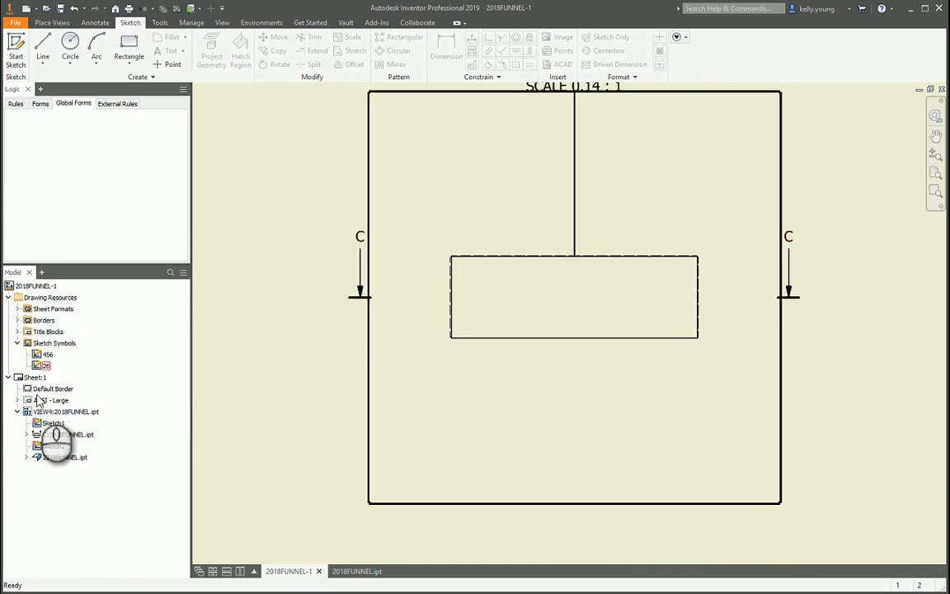
Reopen Sketch2 for editing and turn off the Sketch Only property for the short left and right lines.
double_click(51, 446)
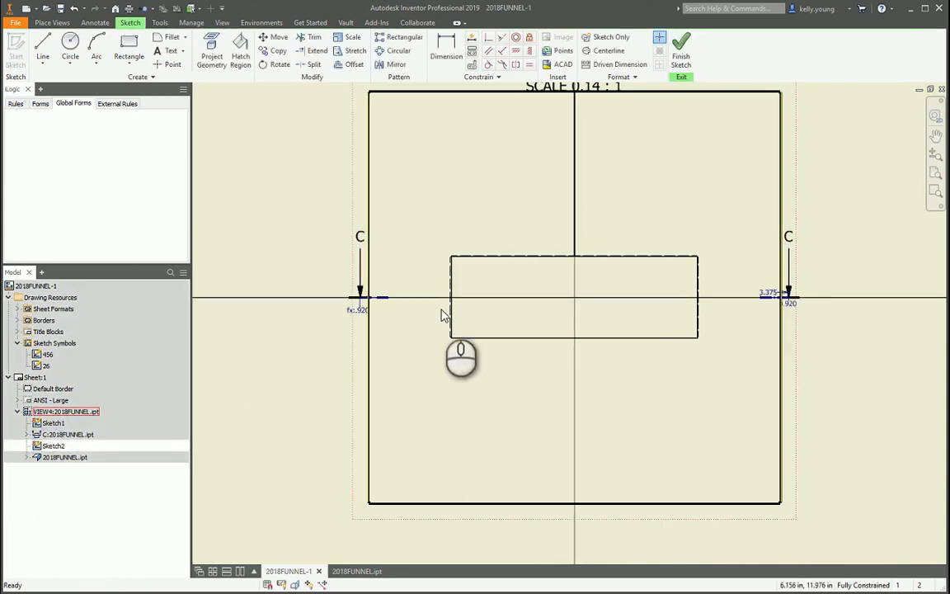
left_click(382, 296)
left_click(611, 37)
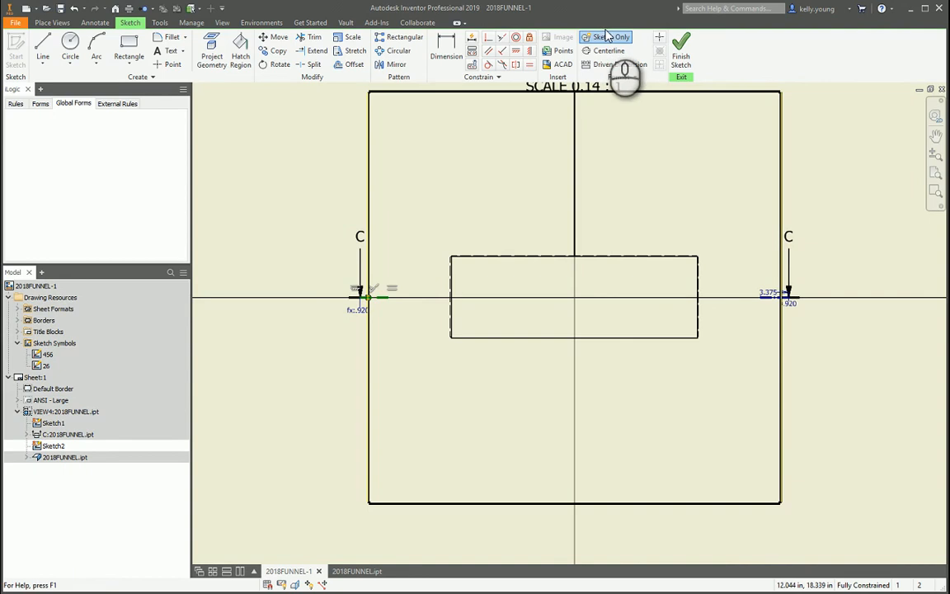
left_click(712, 195)
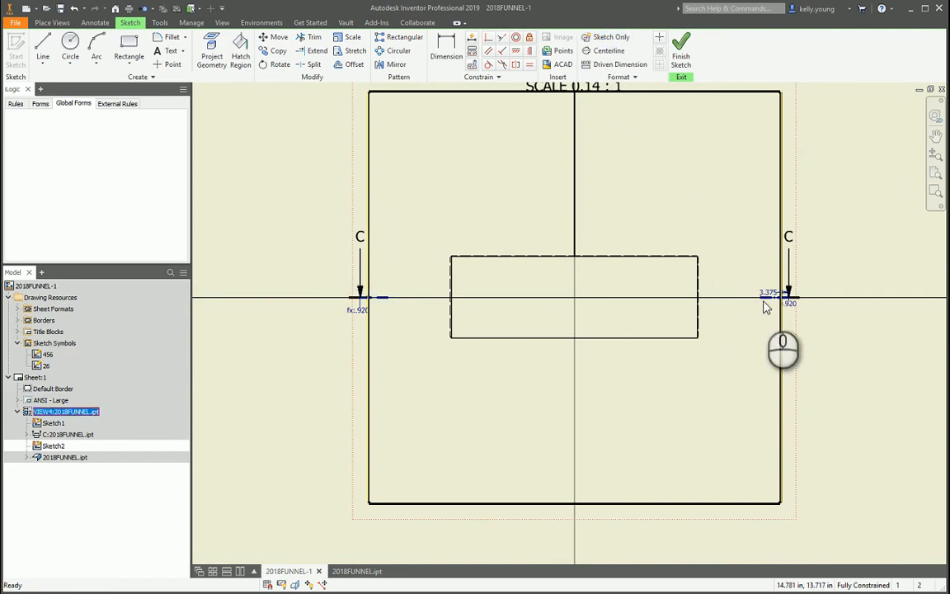
left_click(766, 299)
left_click(600, 37)
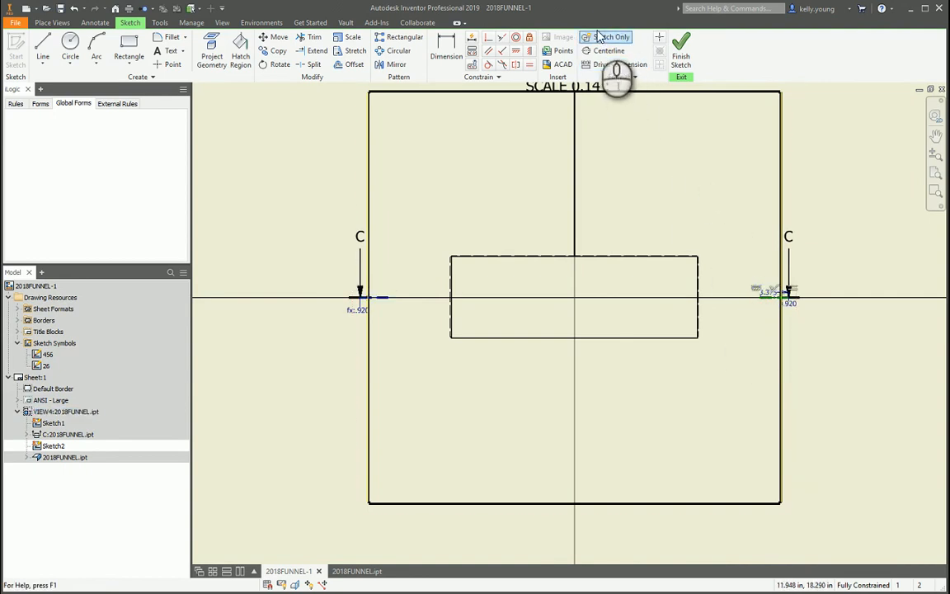
Finish Sketch2 and inspect the dash-dot lines at both ends of section line C.
left_click(786, 85)
left_click(681, 55)
scroll(392, 306, "up", 5)
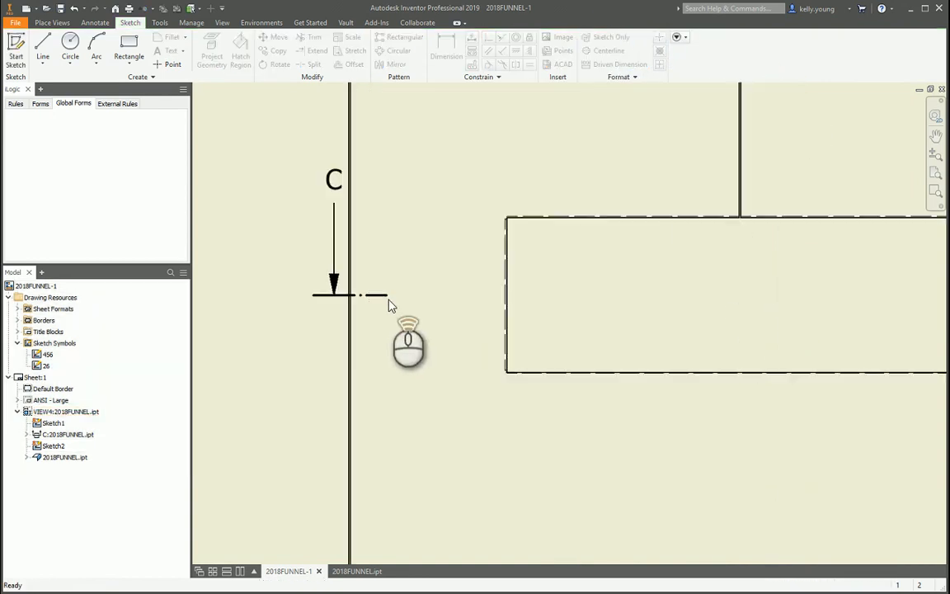
scroll(356, 305, "down", 5)
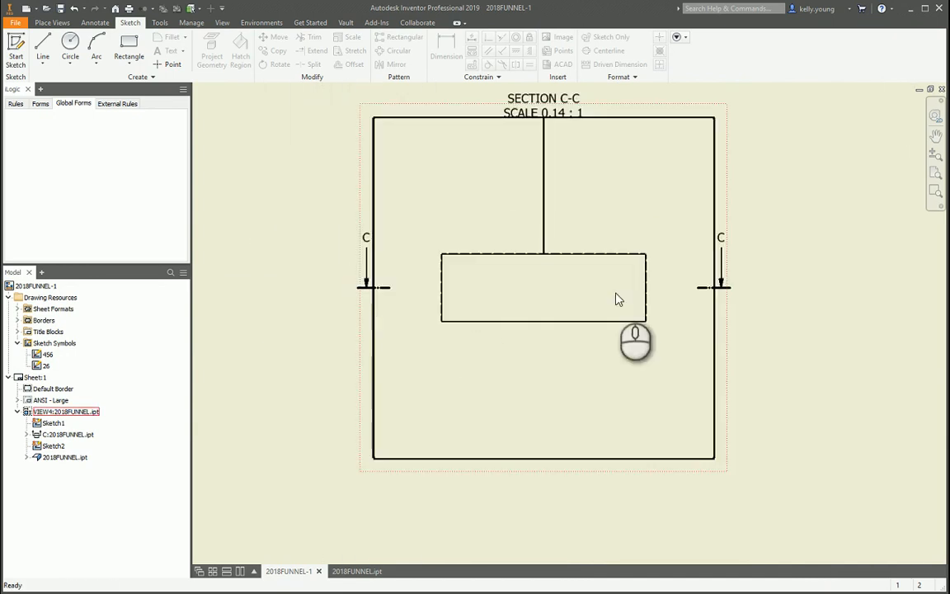
scroll(791, 301, "up", 2)
middle_click_drag(801, 304, 927, 354)
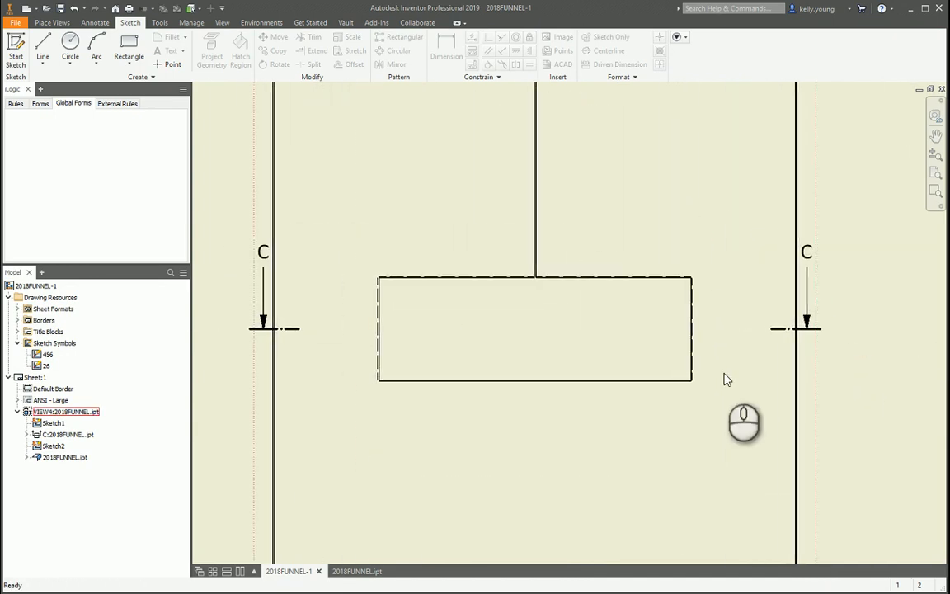